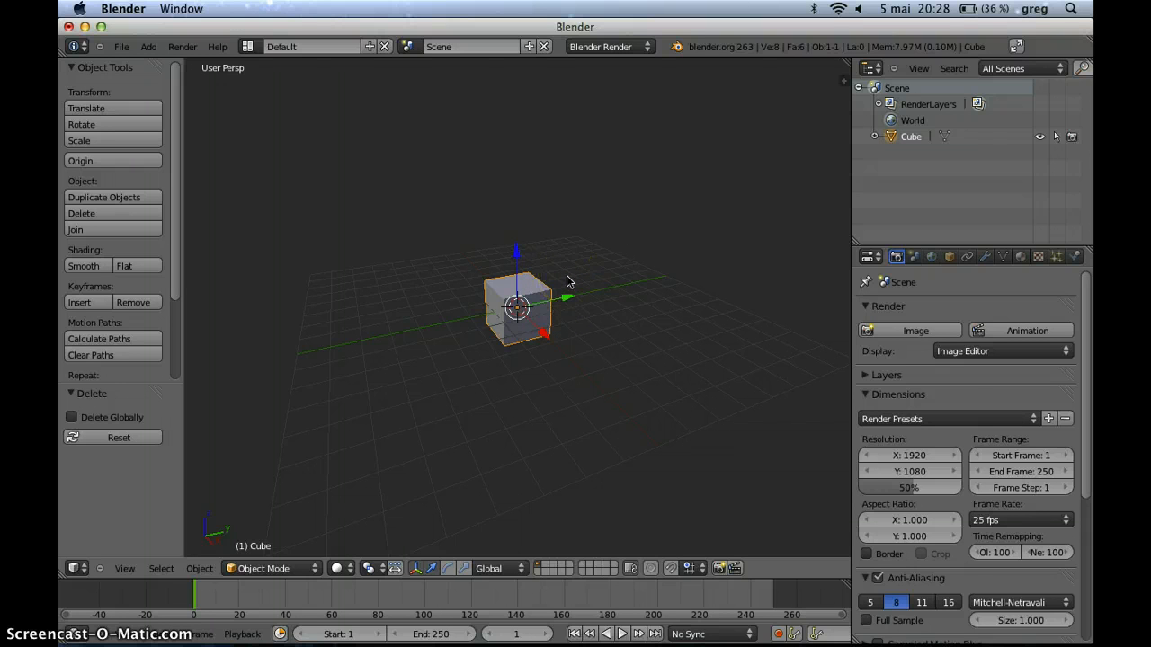
# Rotate the cube about -26° around the global X axis with the rotation manipulator.
pyautogui.click(519, 265)
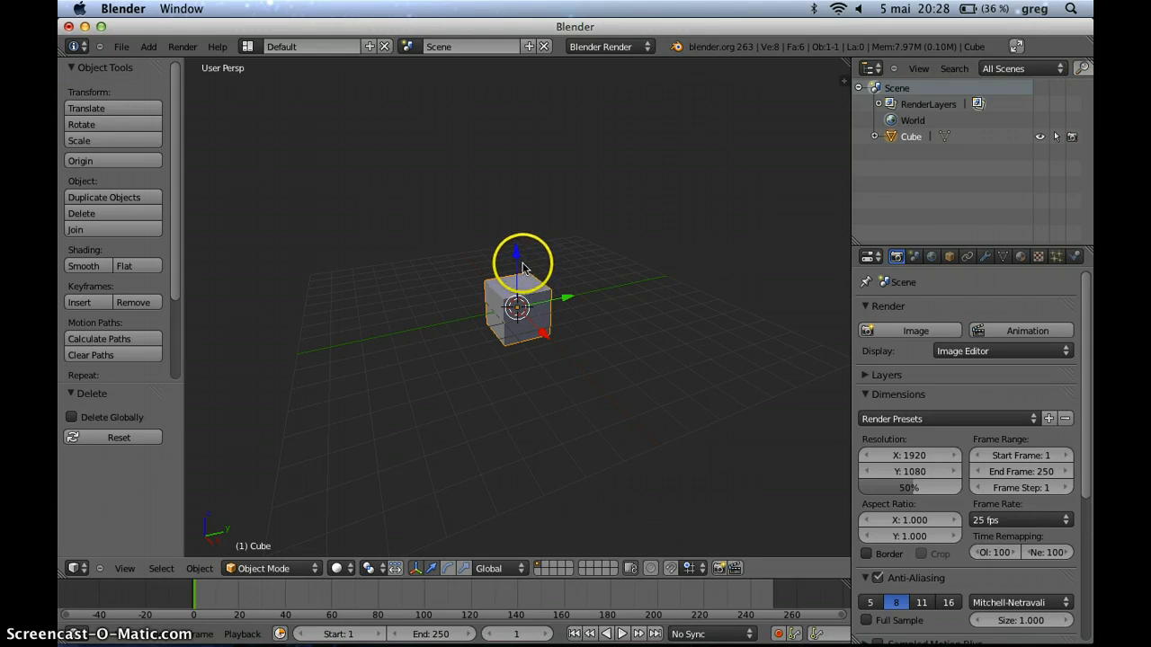
pyautogui.moveTo(549, 330)
pyautogui.mouseDown(button='middle')
pyautogui.moveTo(576, 342)
pyautogui.moveTo(650, 326)
pyautogui.moveTo(470, 329)
pyautogui.moveTo(597, 317)
pyautogui.moveTo(557, 324)
pyautogui.mouseUp(button='middle')
pyautogui.scroll(3, 552, 331)
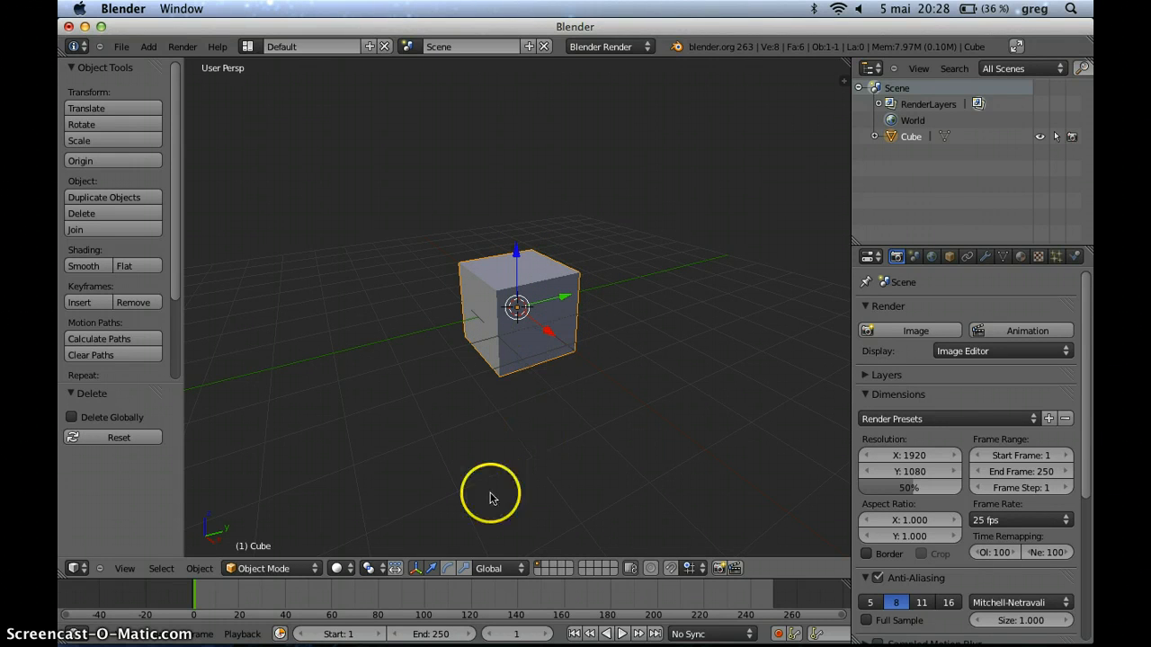
pyautogui.click(447, 568)
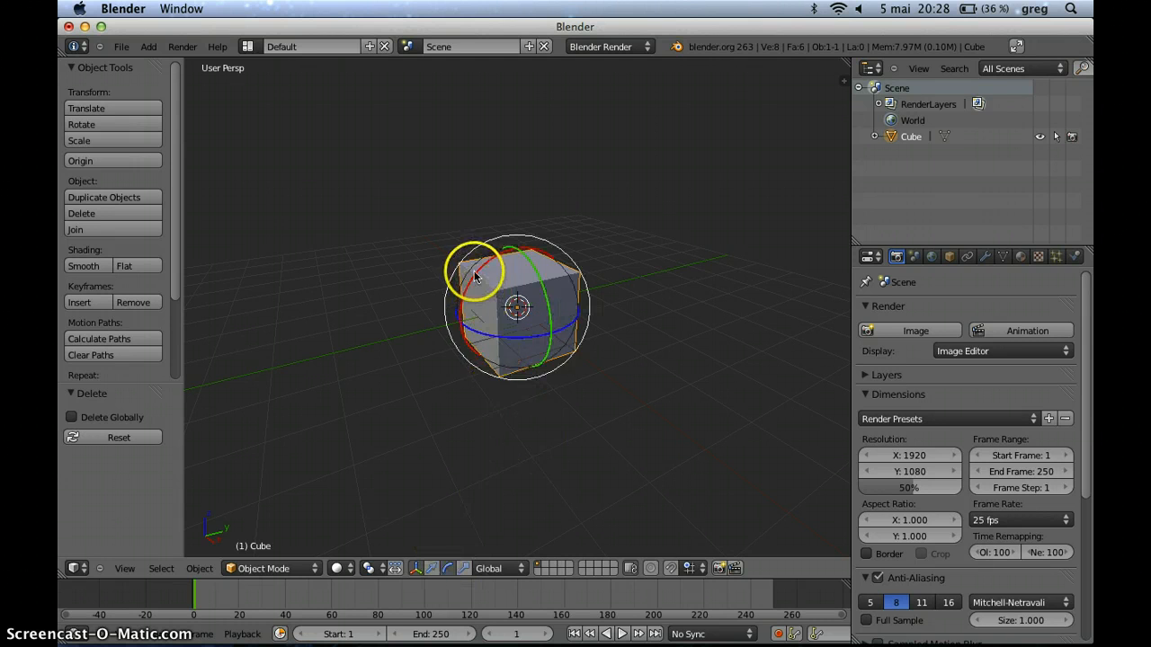
pyautogui.moveTo(483, 268); pyautogui.dragTo(493, 264)
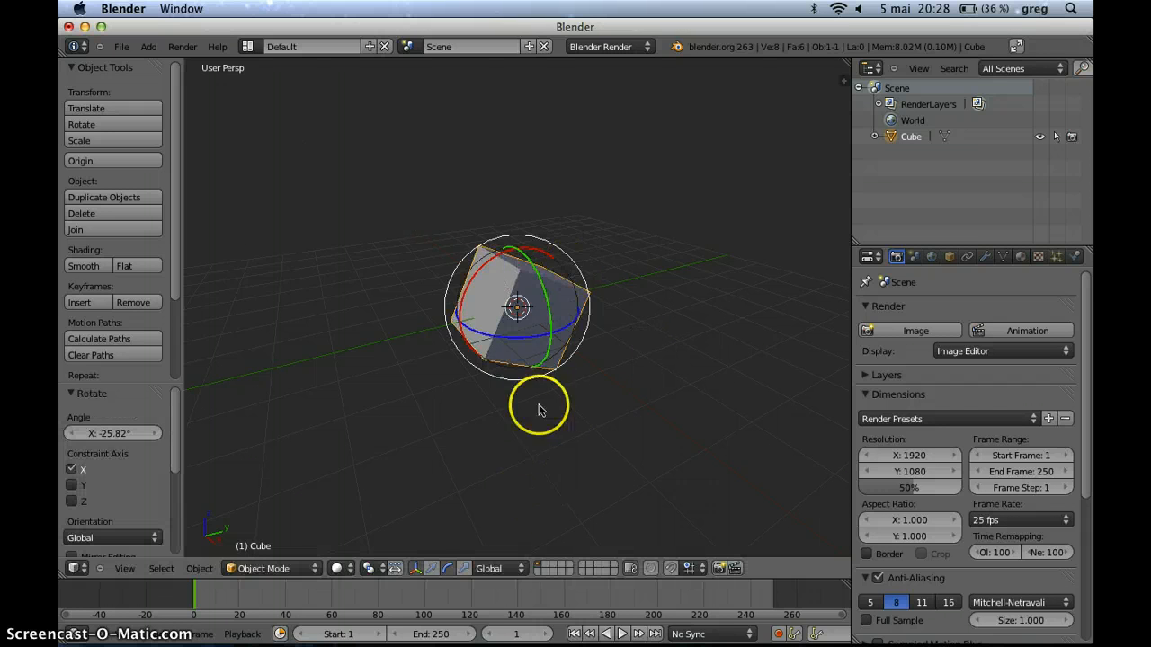
# Set the transform orientation to Local and move the cube up along its local Z axis to about Y 2.49, Z 5.15.
pyautogui.click(493, 569)
pyautogui.click(488, 534)
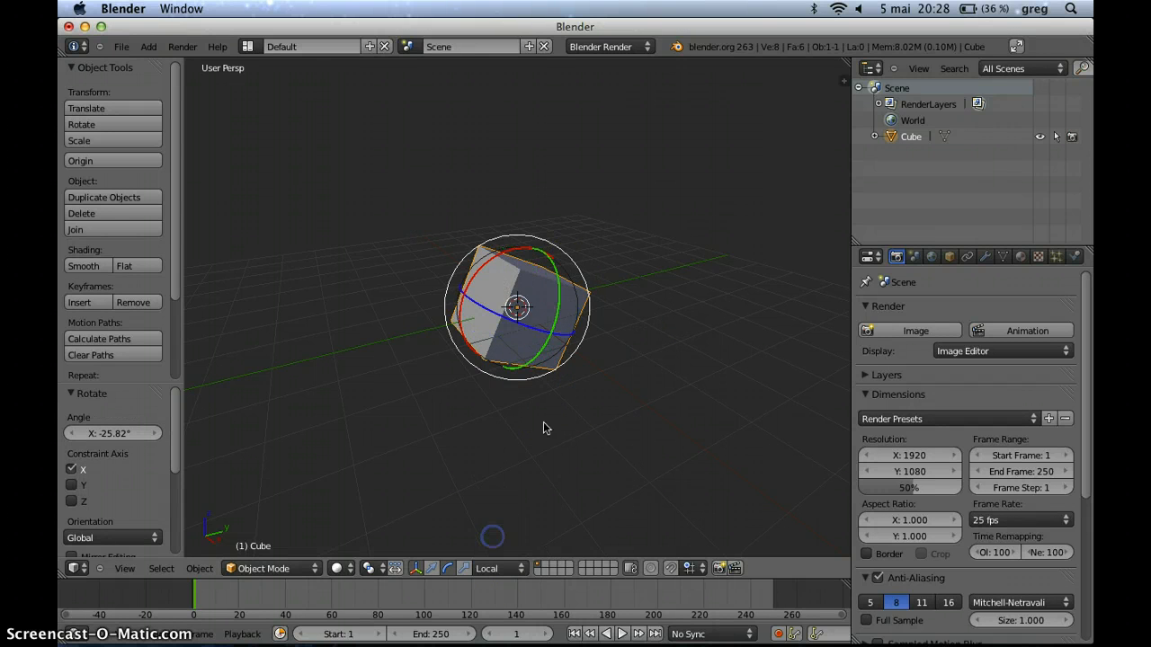
pyautogui.click(432, 567)
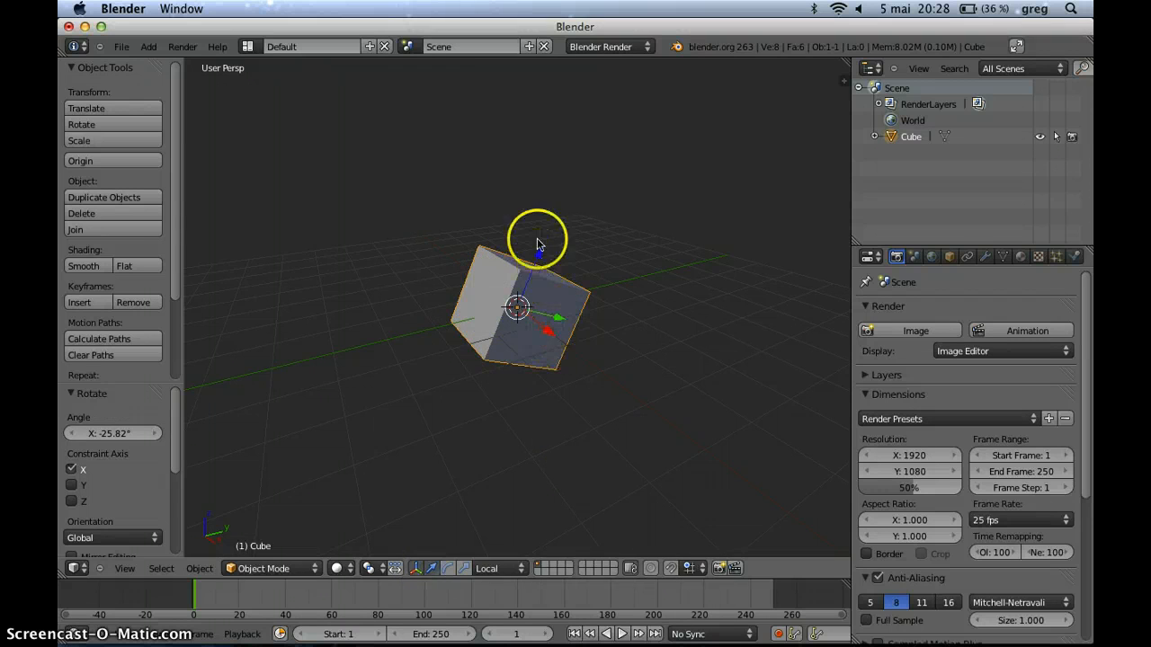
pyautogui.moveTo(535, 277); pyautogui.dragTo(561, 220)
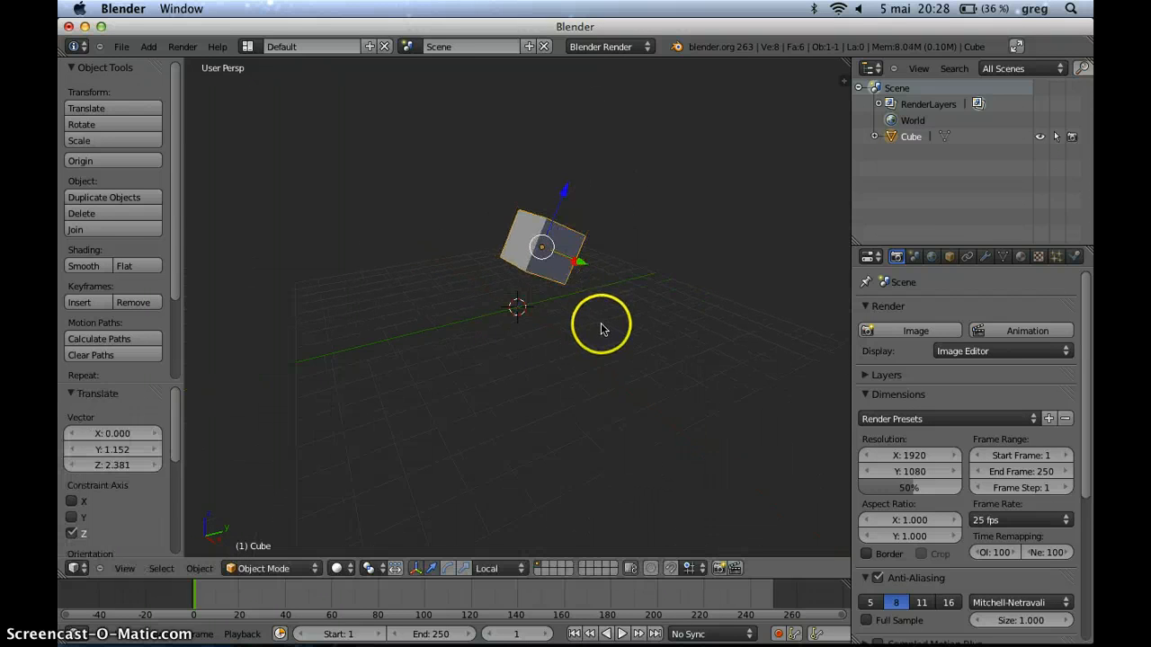
pyautogui.keyDown('shift'); pyautogui.moveTo(600, 319); pyautogui.dragTo(559, 342, button='middle'); pyautogui.keyUp('shift')
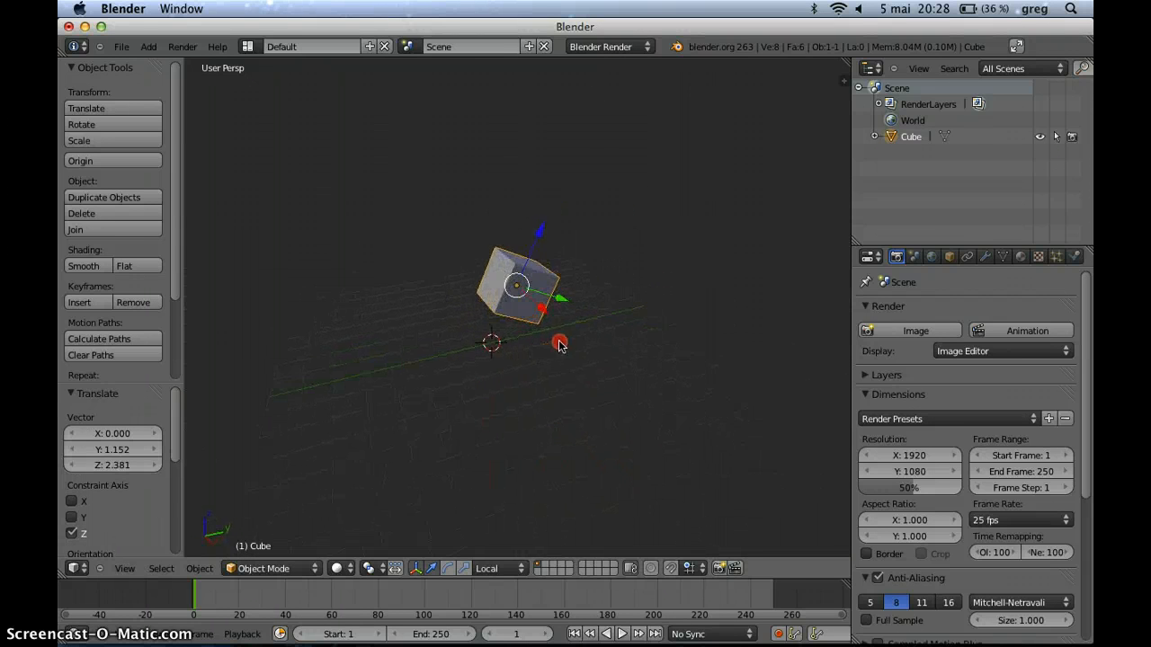
pyautogui.moveTo(542, 235); pyautogui.dragTo(569, 160)
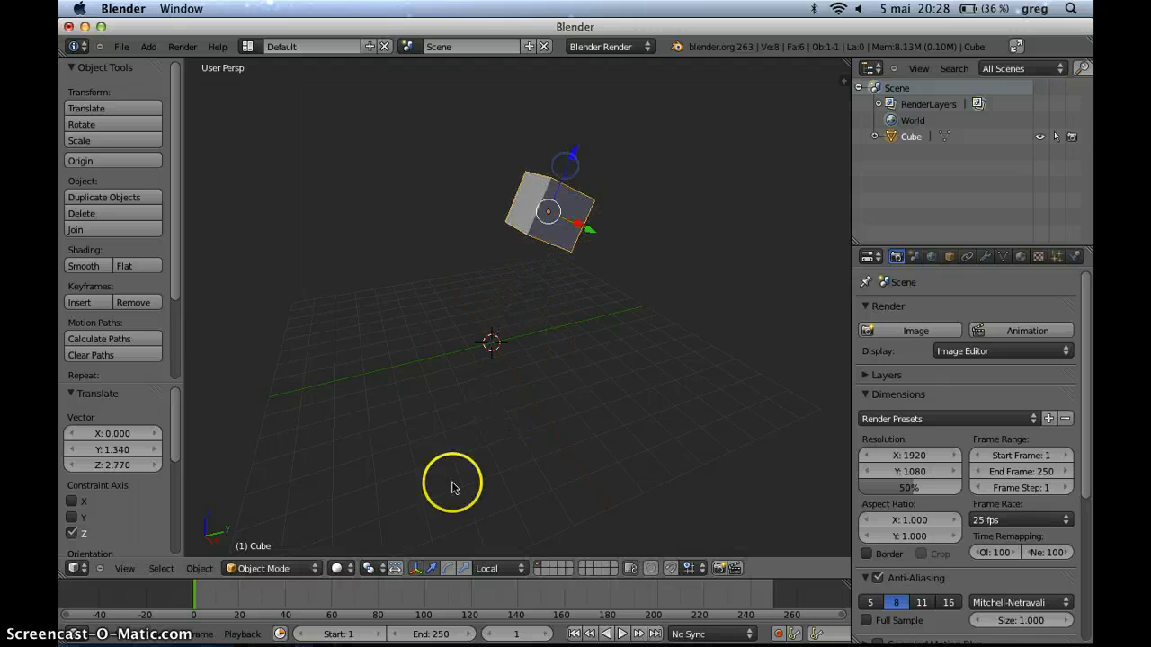
# Insert Location keyframes for the cube at frame 1 and at frame 100, lowering it about 5.5 units in Z along its local Z axis.
pyautogui.press('i')
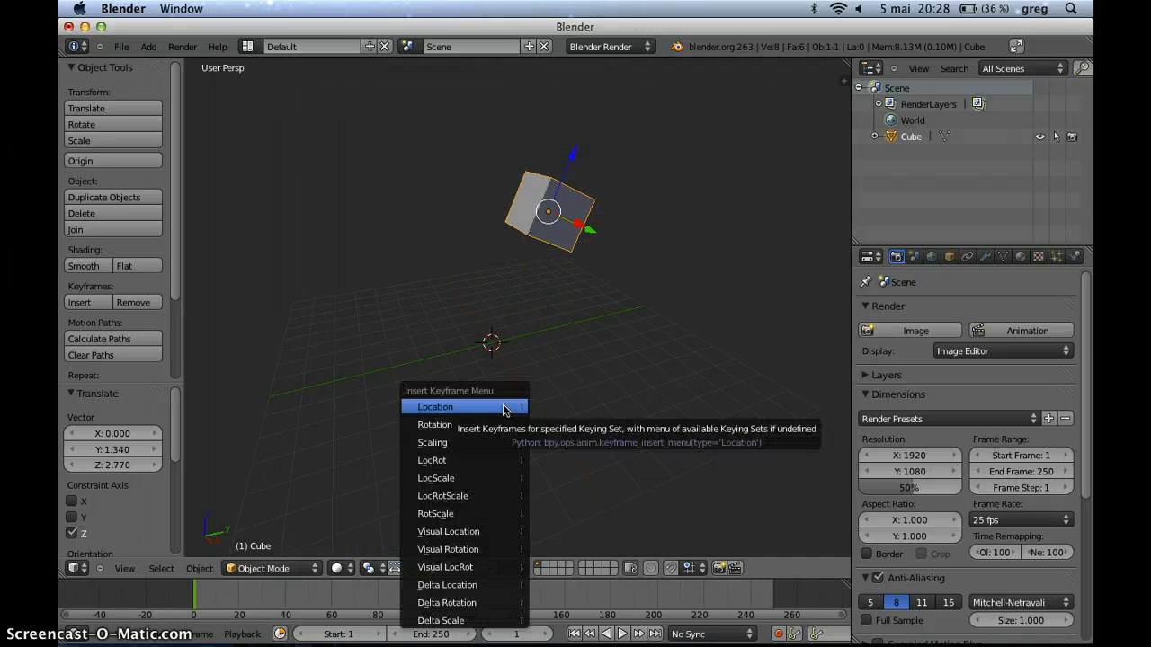
pyautogui.click(505, 407)
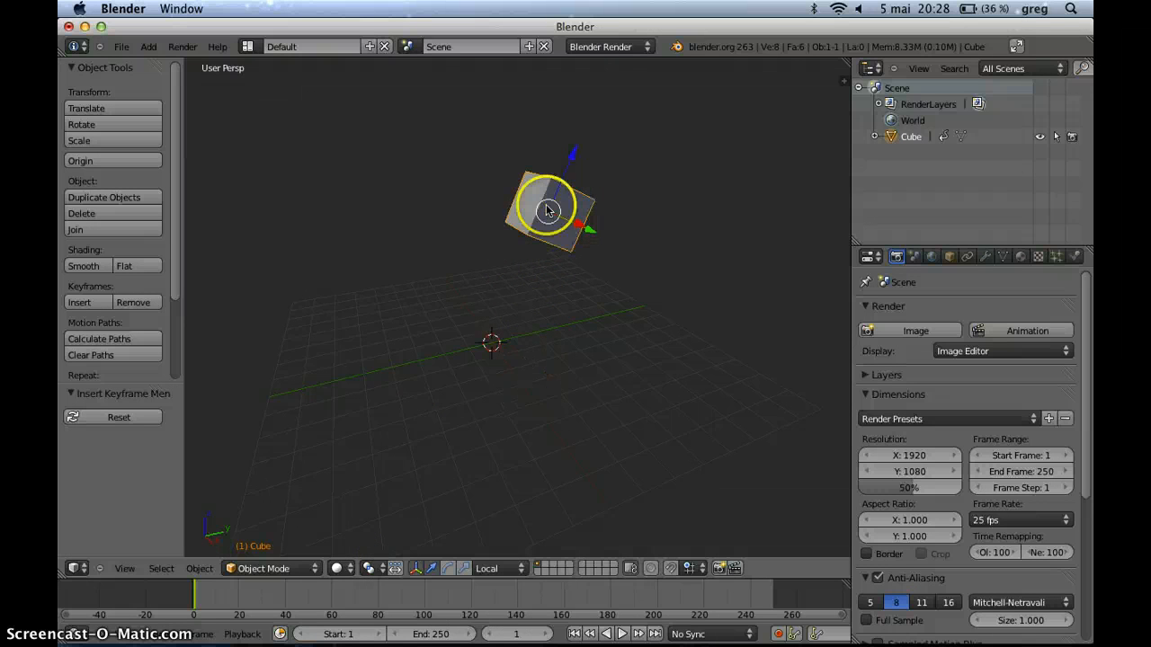
pyautogui.click(294, 596)
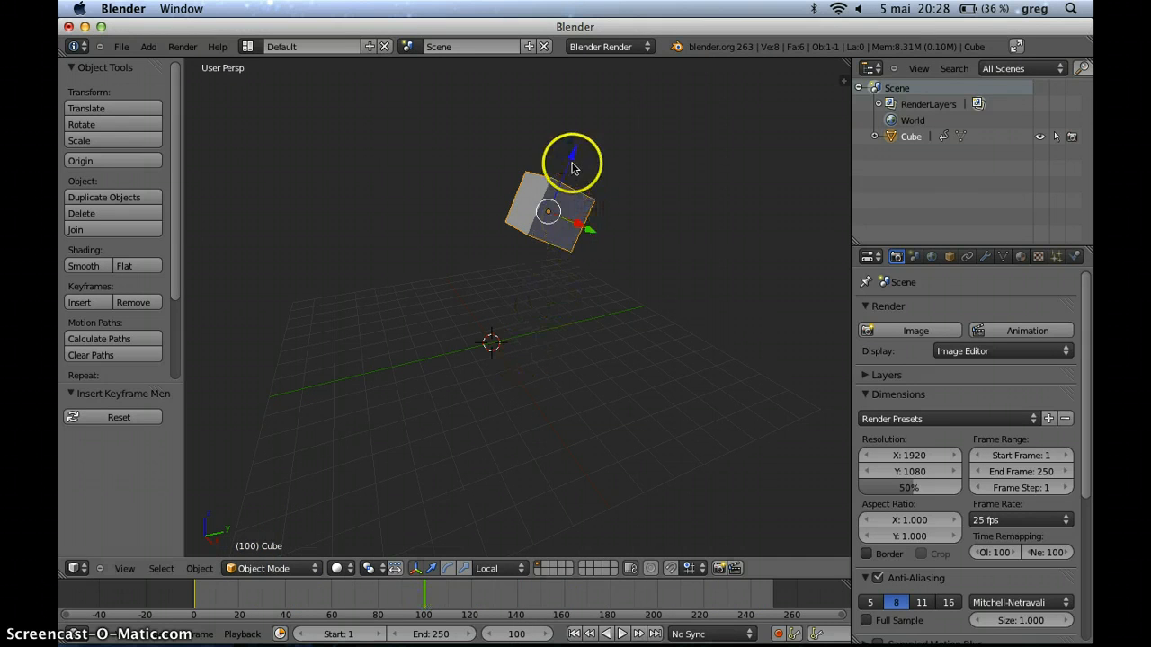
pyautogui.moveTo(570, 158); pyautogui.dragTo(561, 300)
pyautogui.press('i')
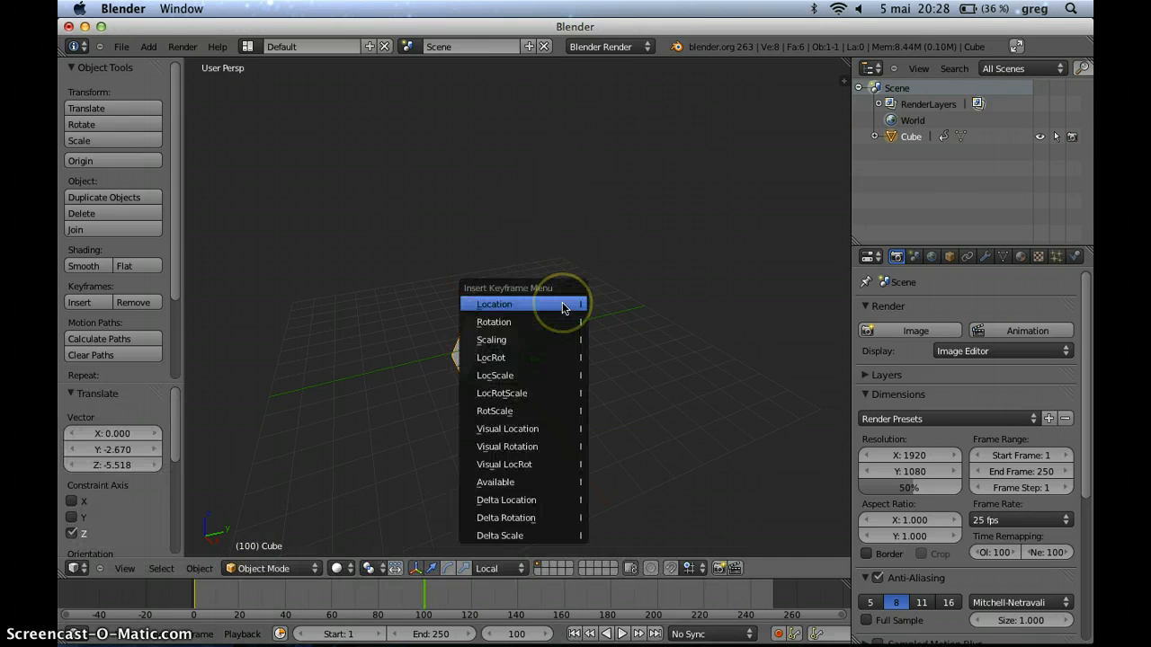
pyautogui.click(564, 303)
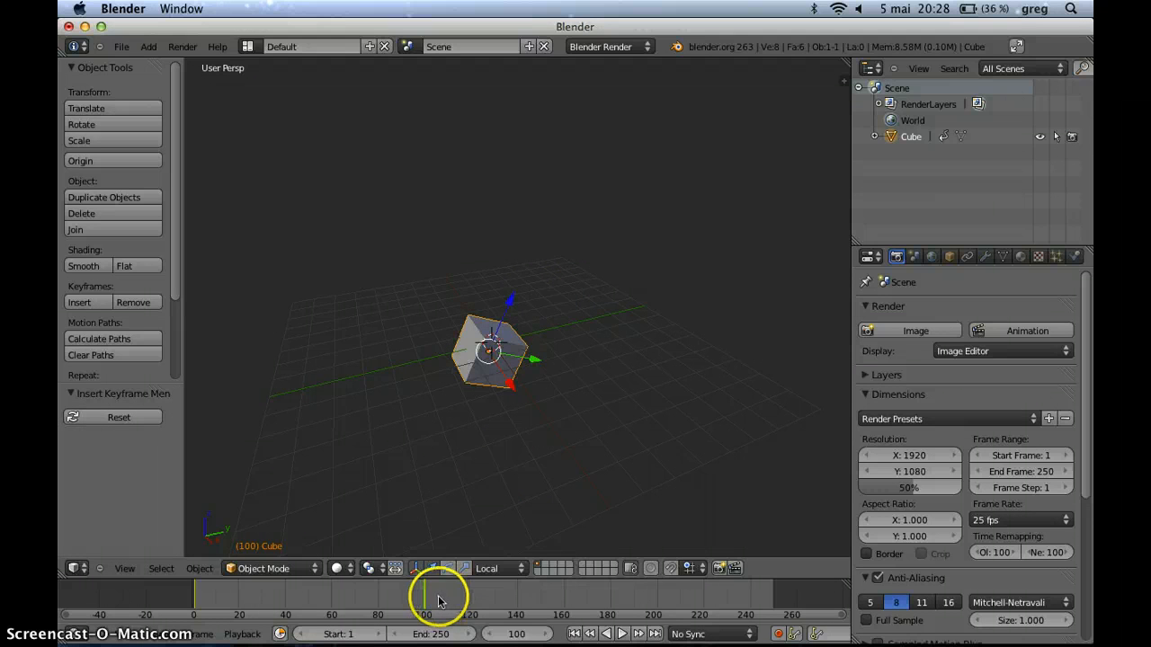
# Return to frame 1 and insert a Rotation keyframe for the cube.
pyautogui.moveTo(422, 596); pyautogui.dragTo(199, 586)
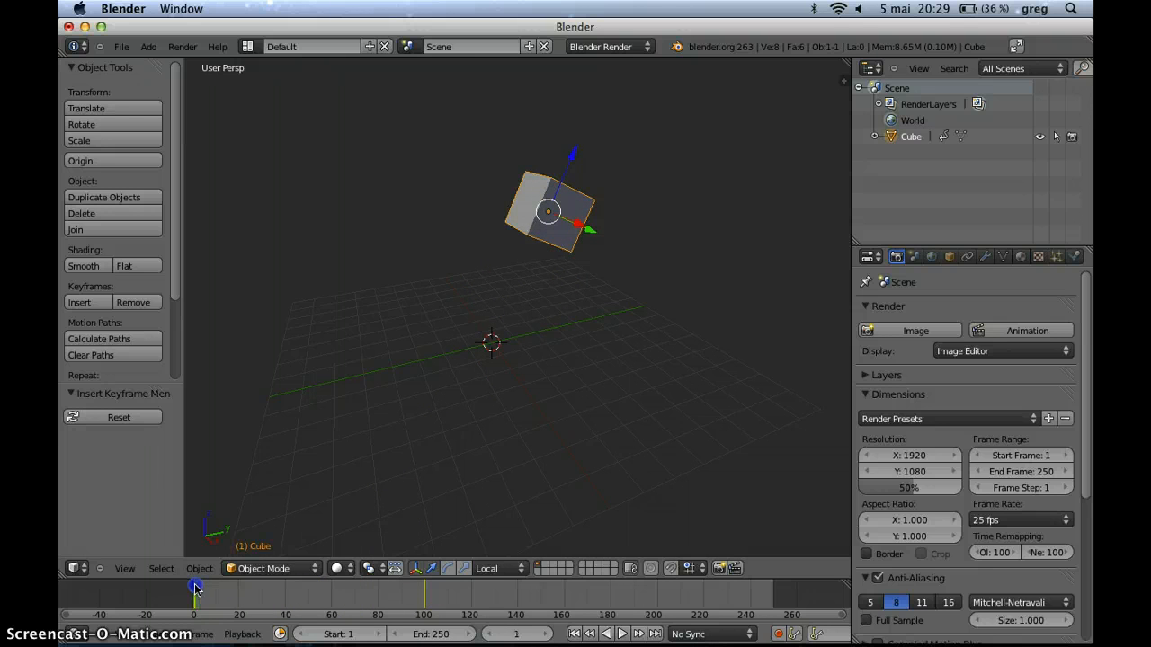
pyautogui.press('i')
pyautogui.click(451, 399)
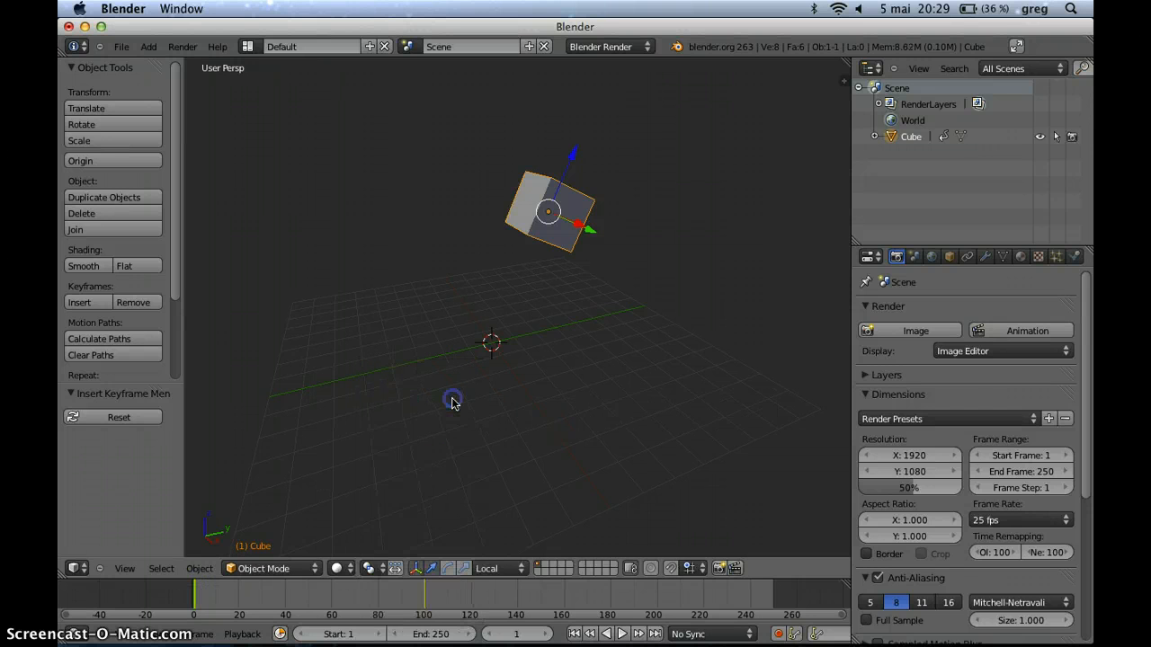
# At frame 100, rotate the cube about -471° around its local Z axis and insert a Rotation keyframe.
pyautogui.moveTo(372, 600); pyautogui.dragTo(421, 603)
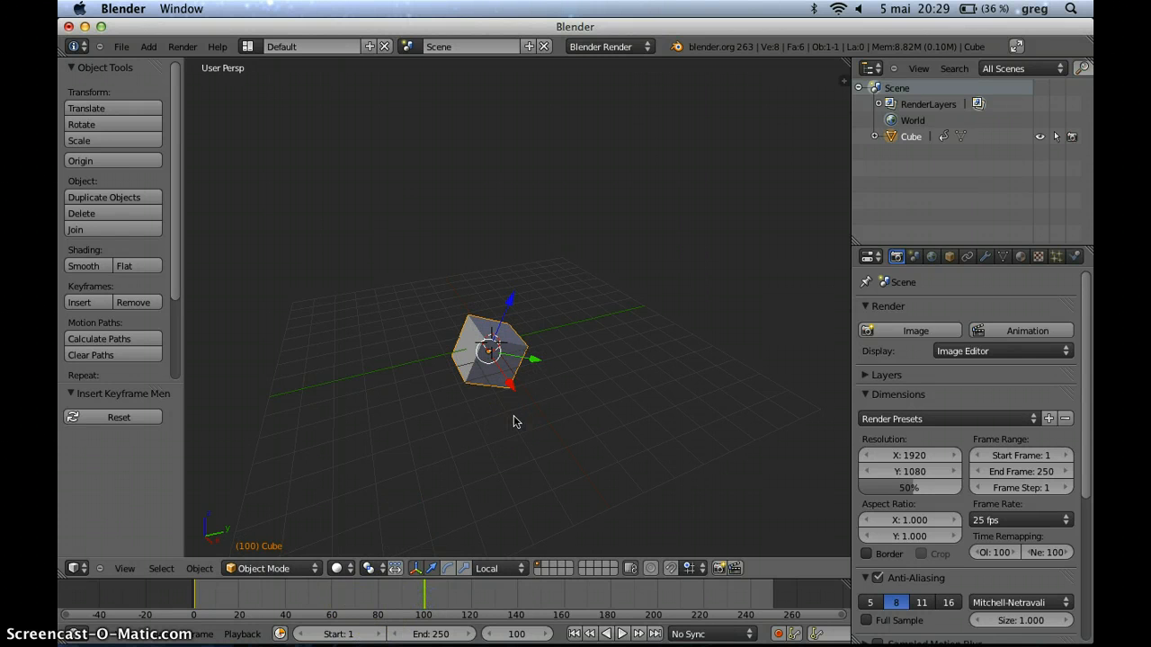
pyautogui.click(446, 567)
pyautogui.moveTo(492, 374); pyautogui.dragTo(401, 273)
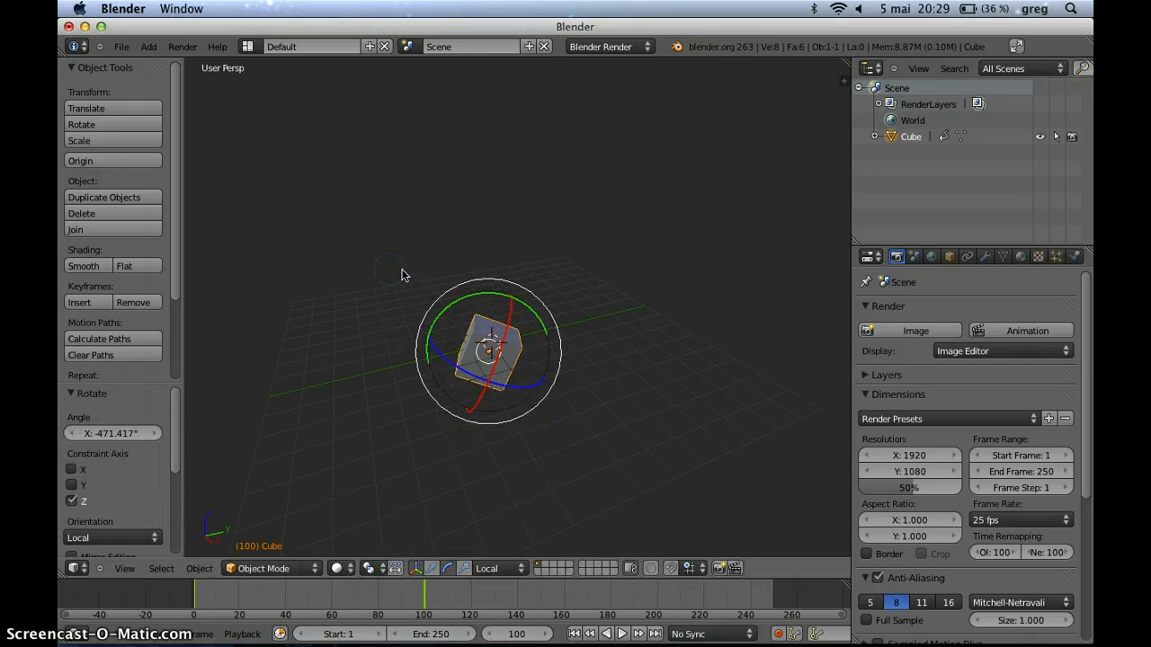
pyautogui.press('i')
pyautogui.click(401, 272)
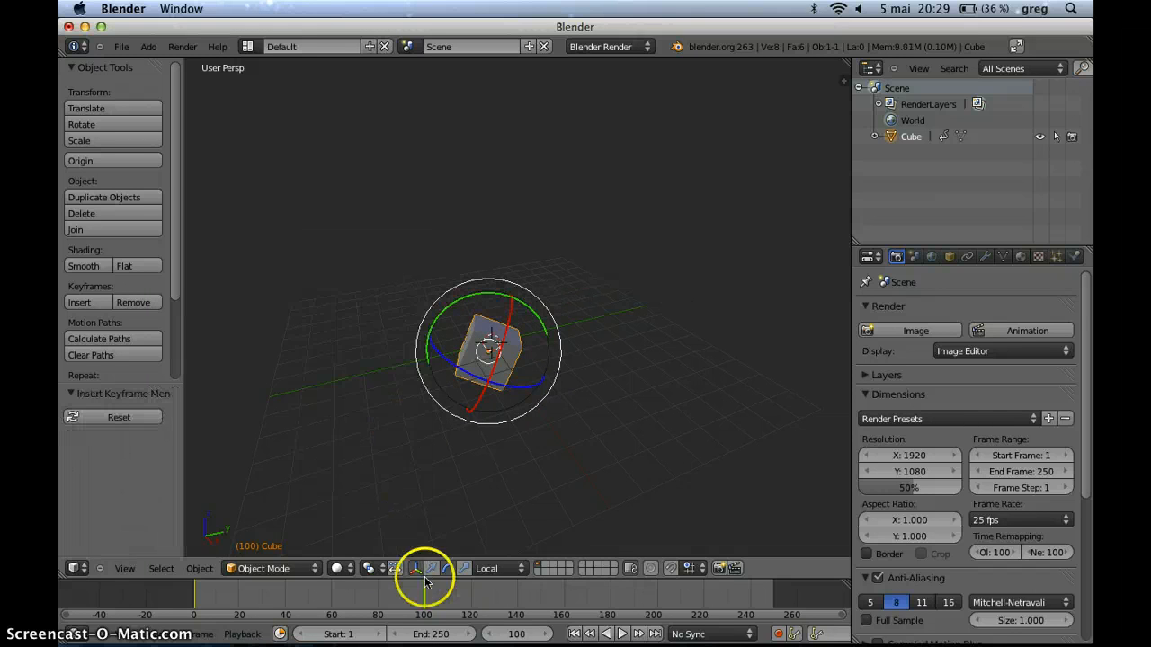
# Scrub the animation back to frame 0 and inspect the cube's combined movement and rotation.
pyautogui.moveTo(424, 596); pyautogui.dragTo(176, 566)
pyautogui.moveTo(333, 435); pyautogui.dragTo(632, 236, button='middle')
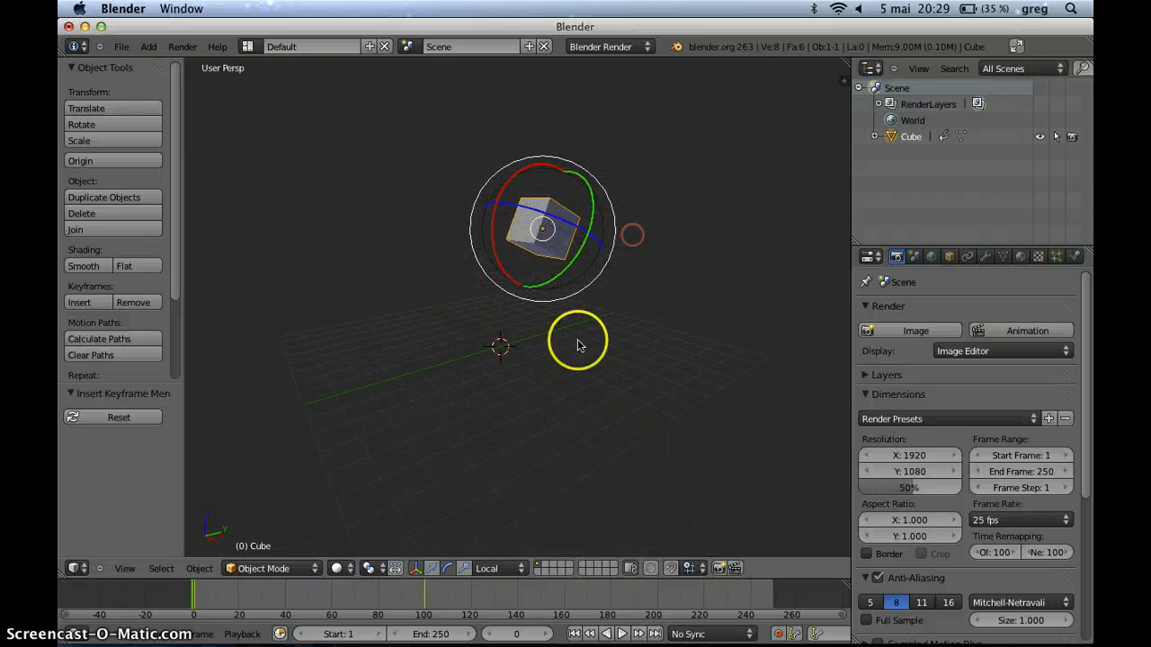
pyautogui.moveTo(578, 345); pyautogui.dragTo(542, 375, button='middle')
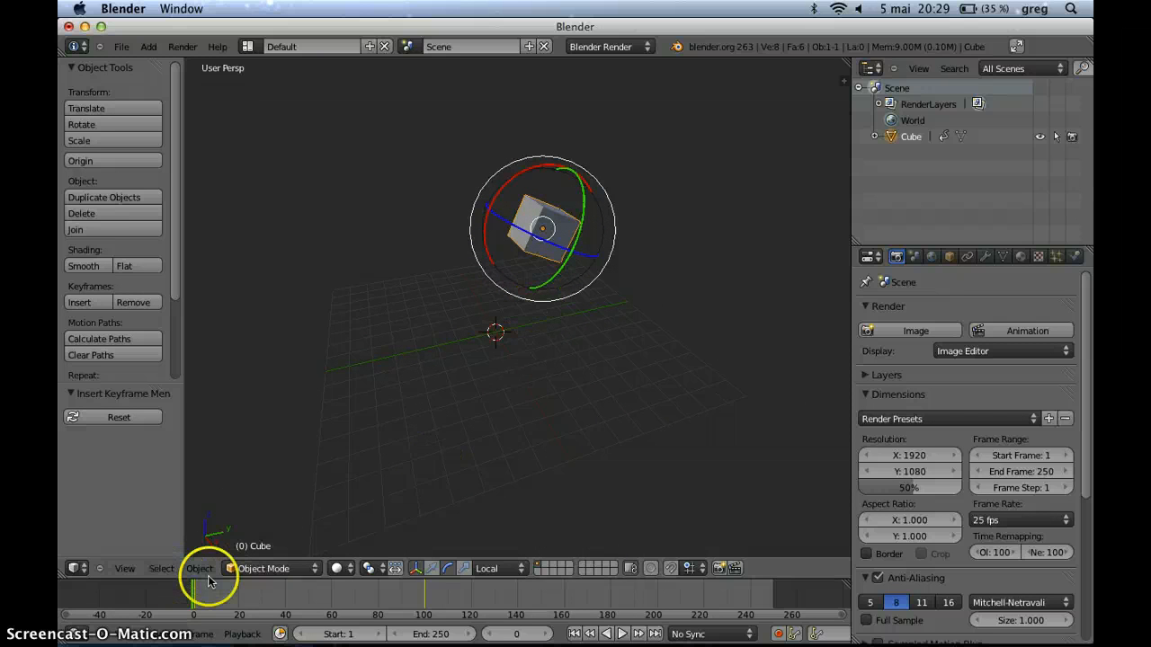
# Enlarge the timeline area, switch the 3D view to the DopeSheet and delete all the cube's keyframes at both ends of the animation.
pyautogui.moveTo(209, 578); pyautogui.dragTo(199, 496)
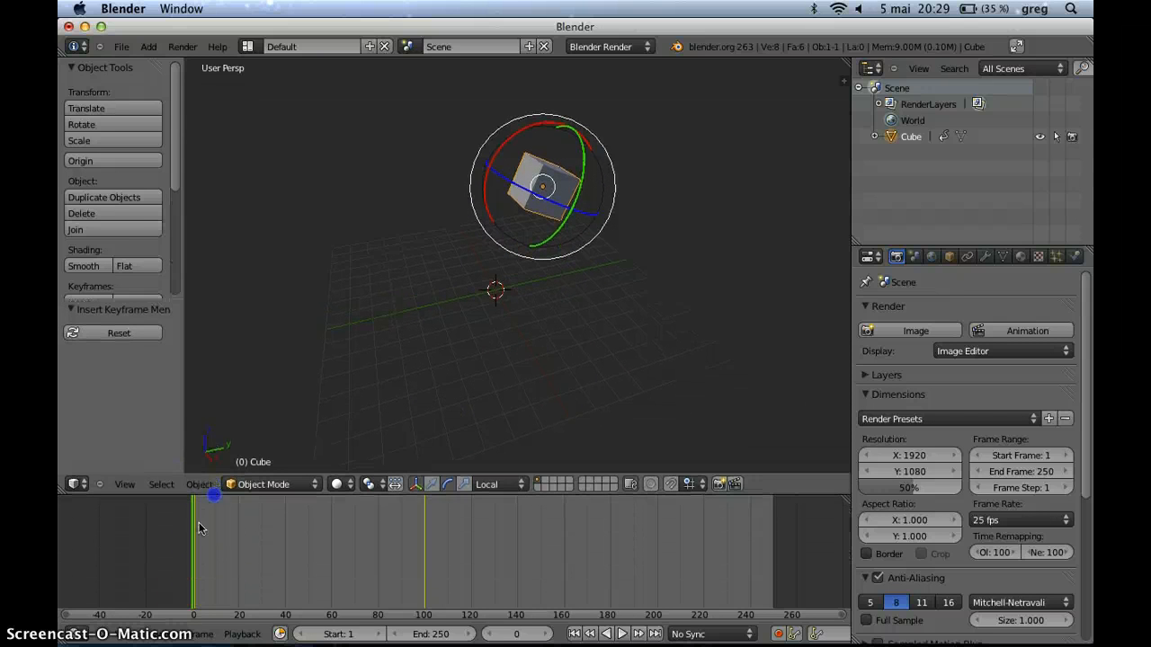
pyautogui.click(78, 485)
pyautogui.click(131, 413)
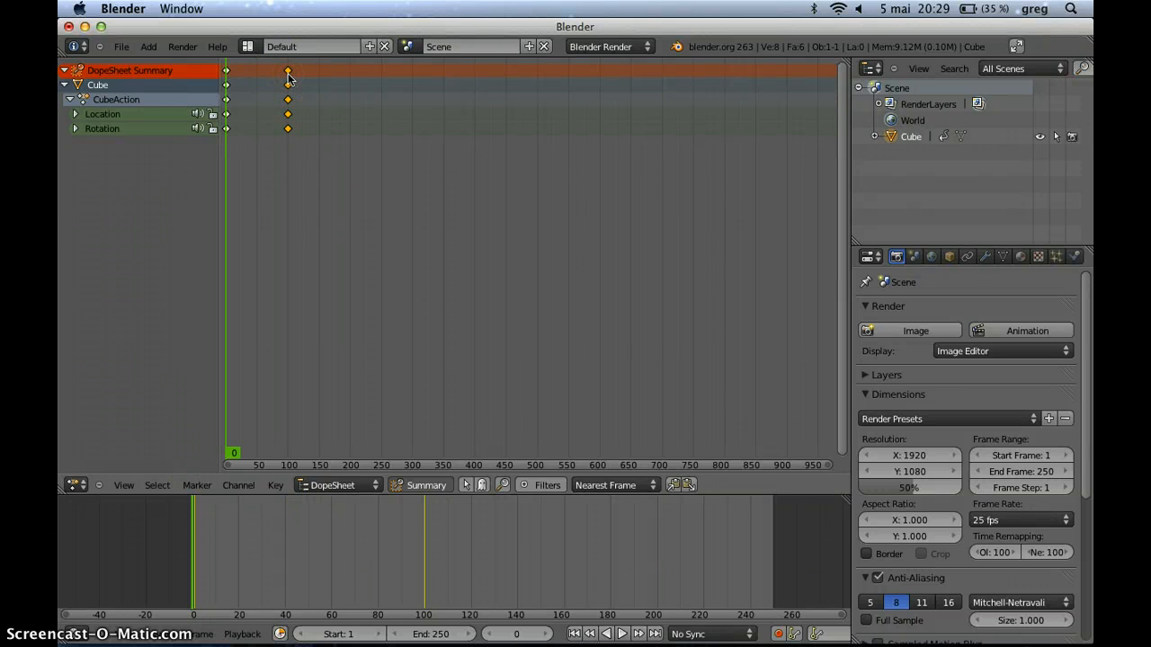
pyautogui.press('x')
pyautogui.click(241, 82)
pyautogui.rightClick(228, 77)
pyautogui.press('x')
pyautogui.click(230, 81)
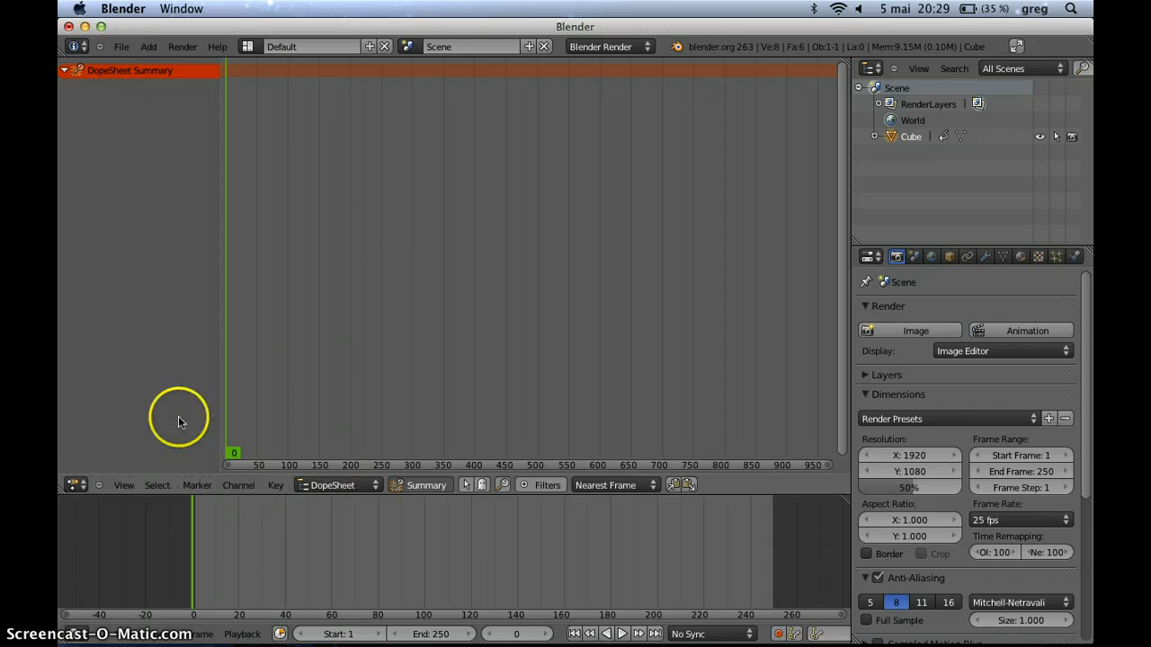
# Return to the 3D view, show the cube's transform properties and set its rotation mode to ZYX Euler.
pyautogui.click(76, 485)
pyautogui.click(90, 467)
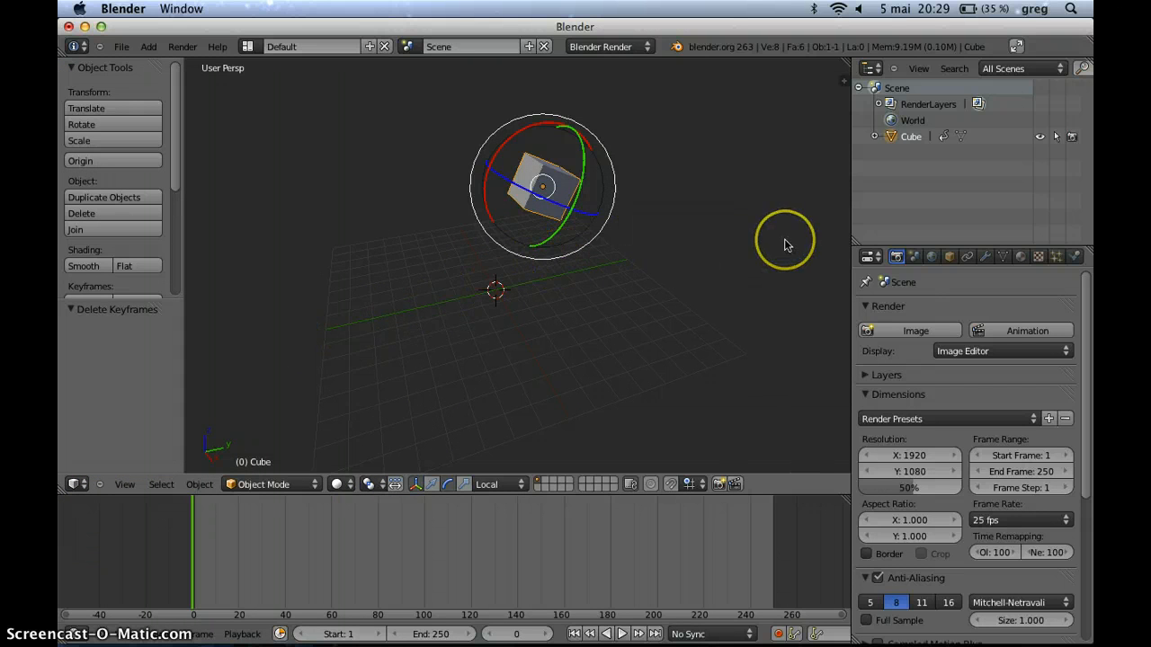
pyautogui.press('n')
pyautogui.scroll(6, 784, 244)
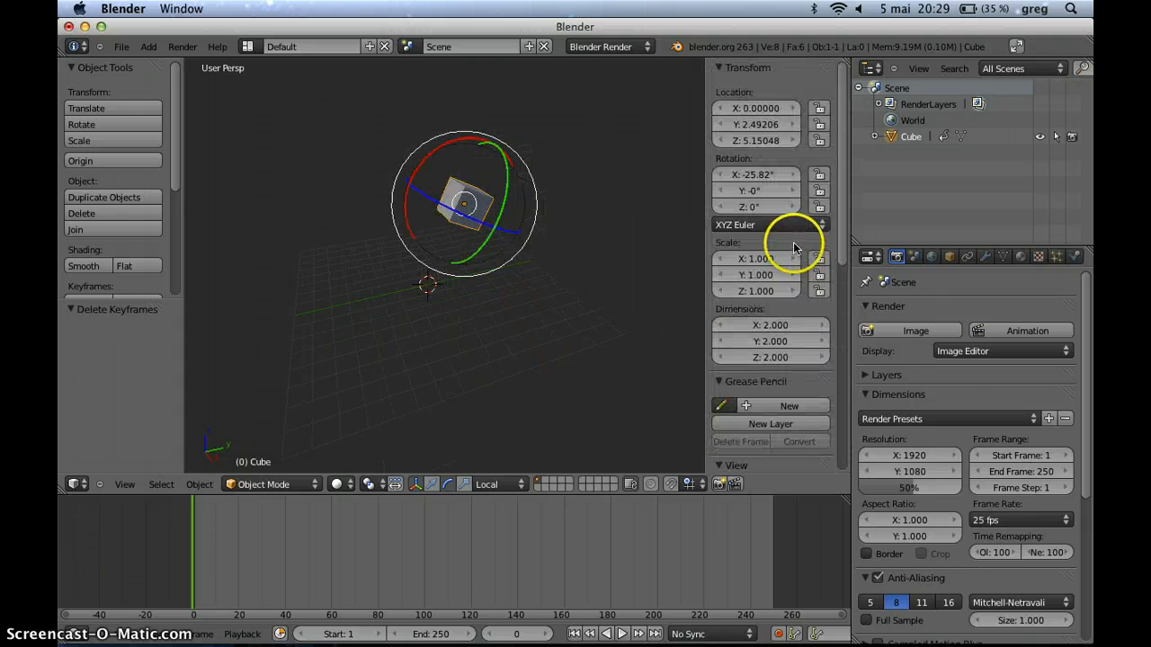
pyautogui.click(768, 226)
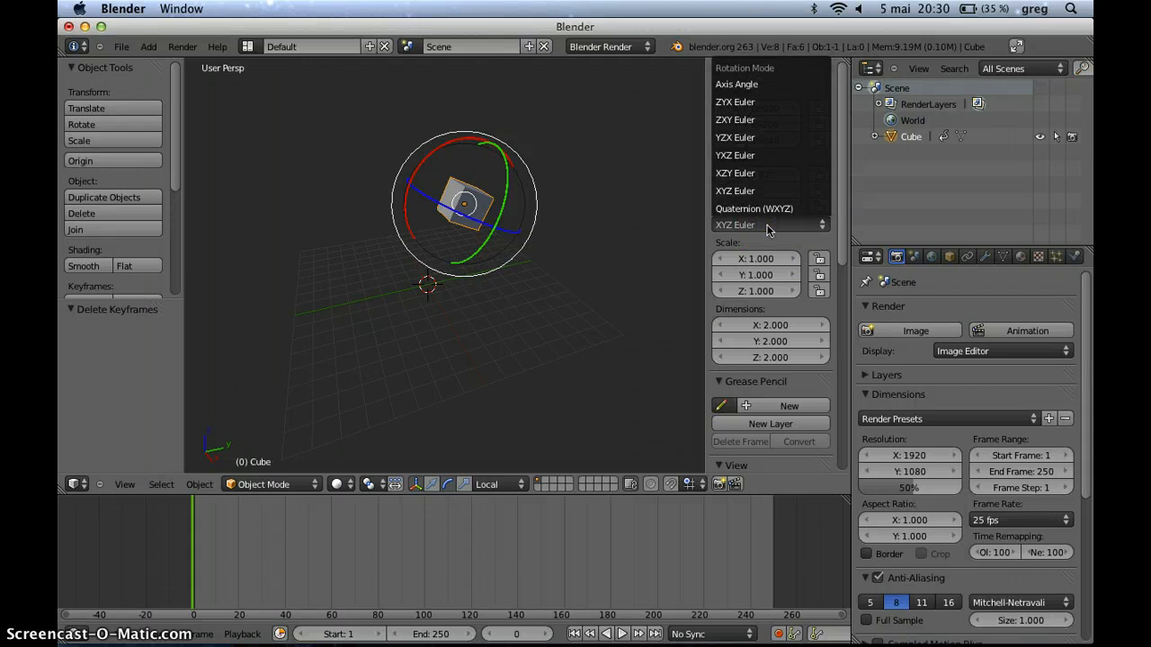
pyautogui.click(728, 103)
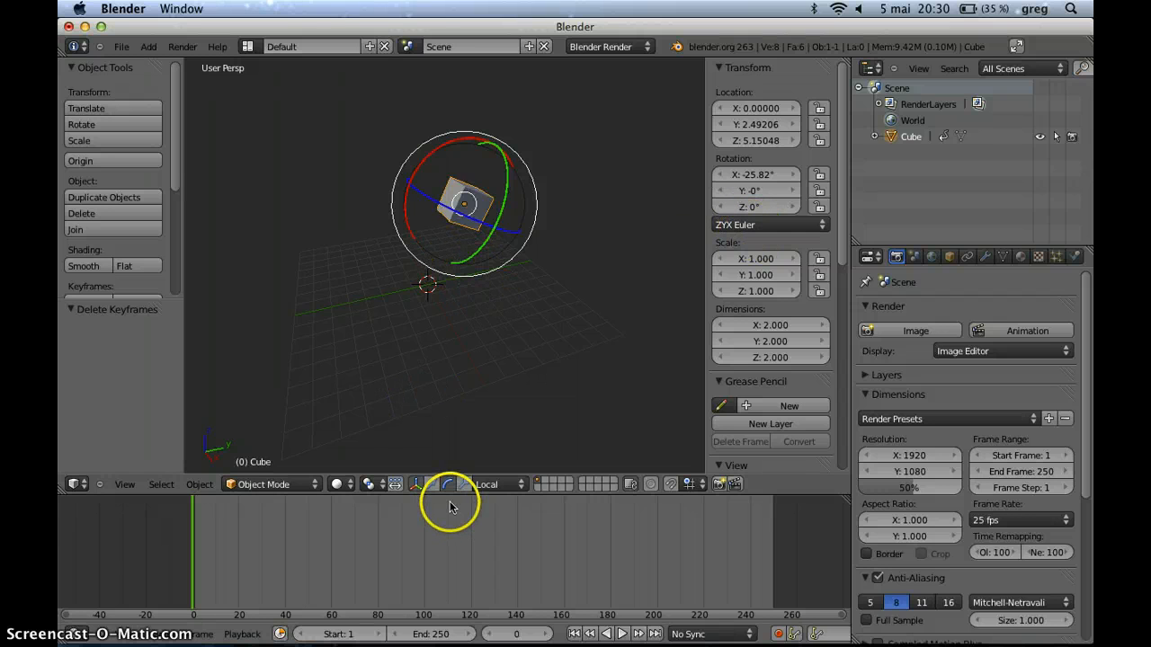
# Reduce the timeline's height and insert a Location keyframe for the cube at frame 0.
pyautogui.moveTo(452, 493); pyautogui.dragTo(442, 537)
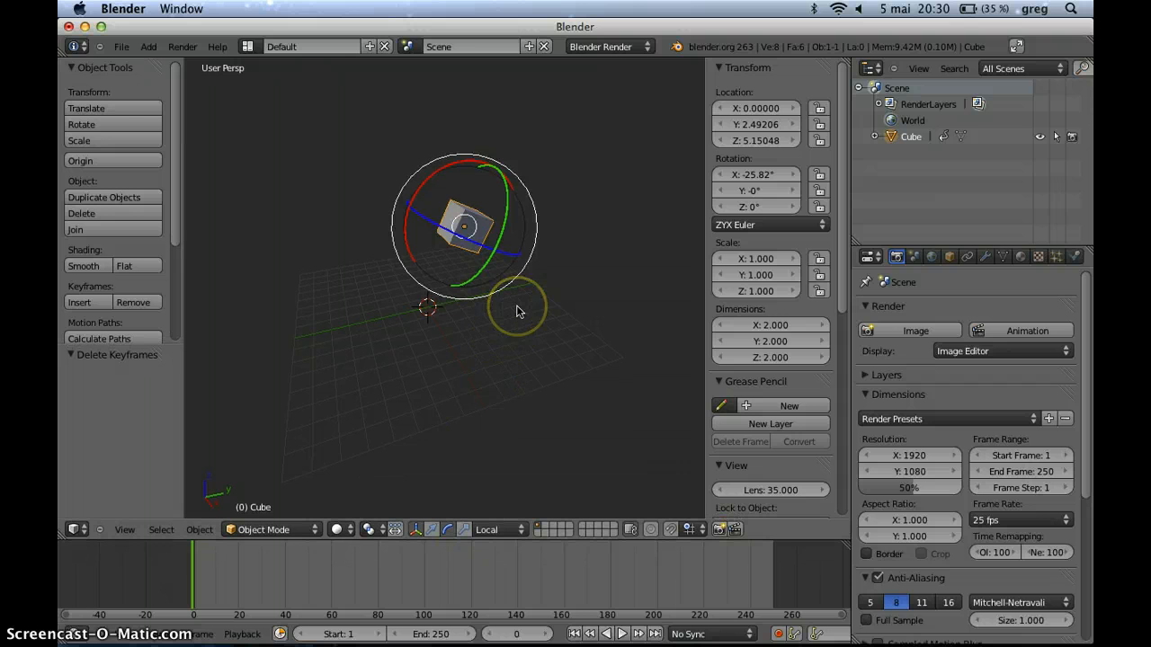
pyautogui.press('i')
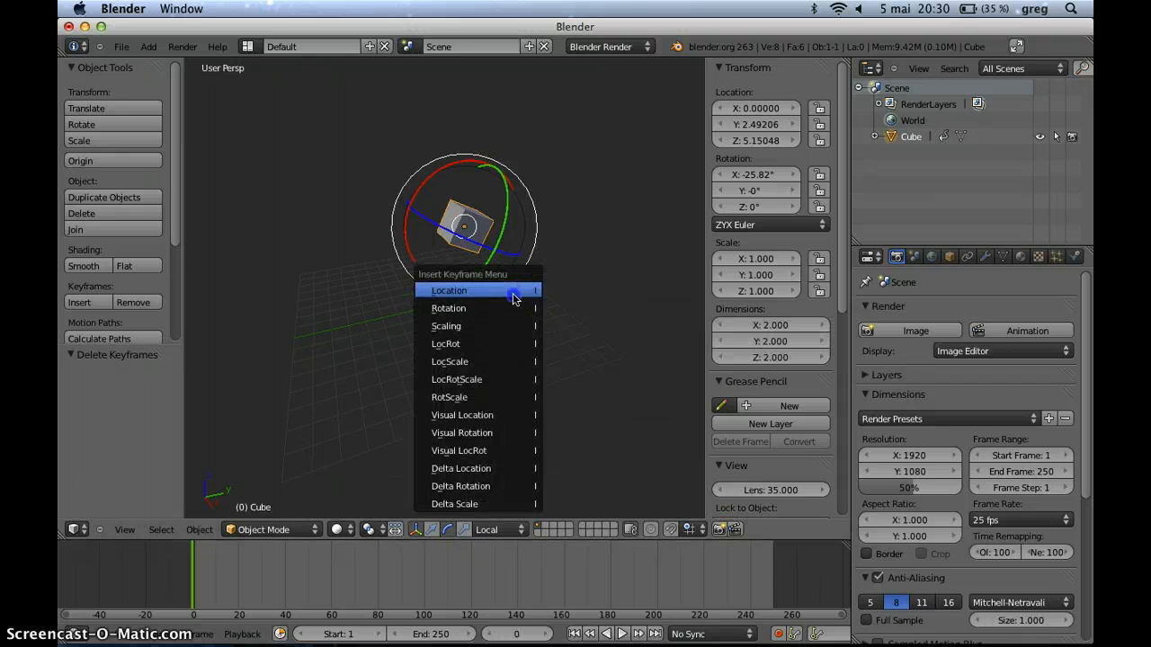
pyautogui.click(513, 296)
# At frame 100, show the translate manipulator alongside the rotate one and lower the cube along its local Z axis to about the grid origin.
pyautogui.click(354, 576)
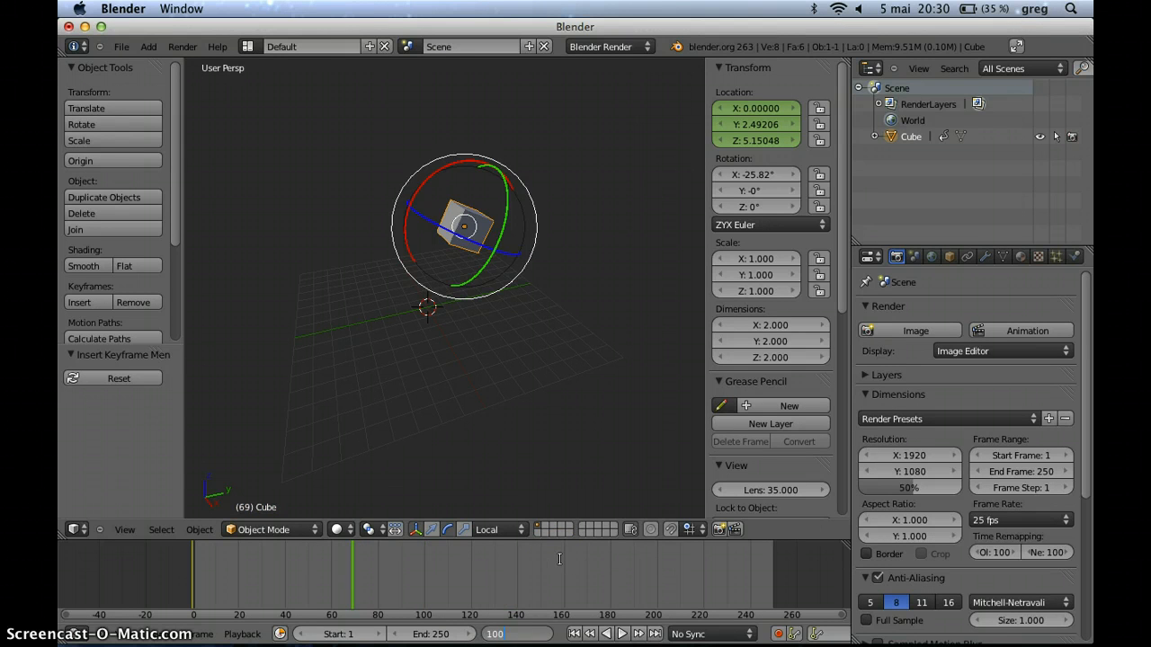
pyautogui.press('Return')
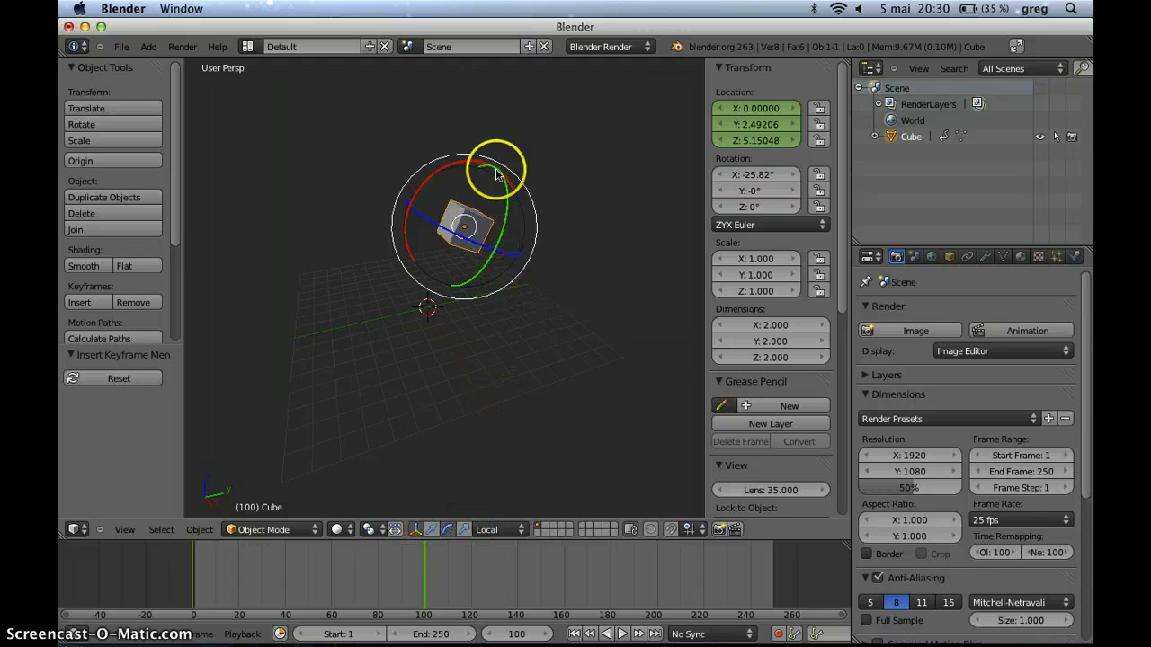
pyautogui.keyDown('shift'); pyautogui.click(415, 530); pyautogui.keyUp('shift')
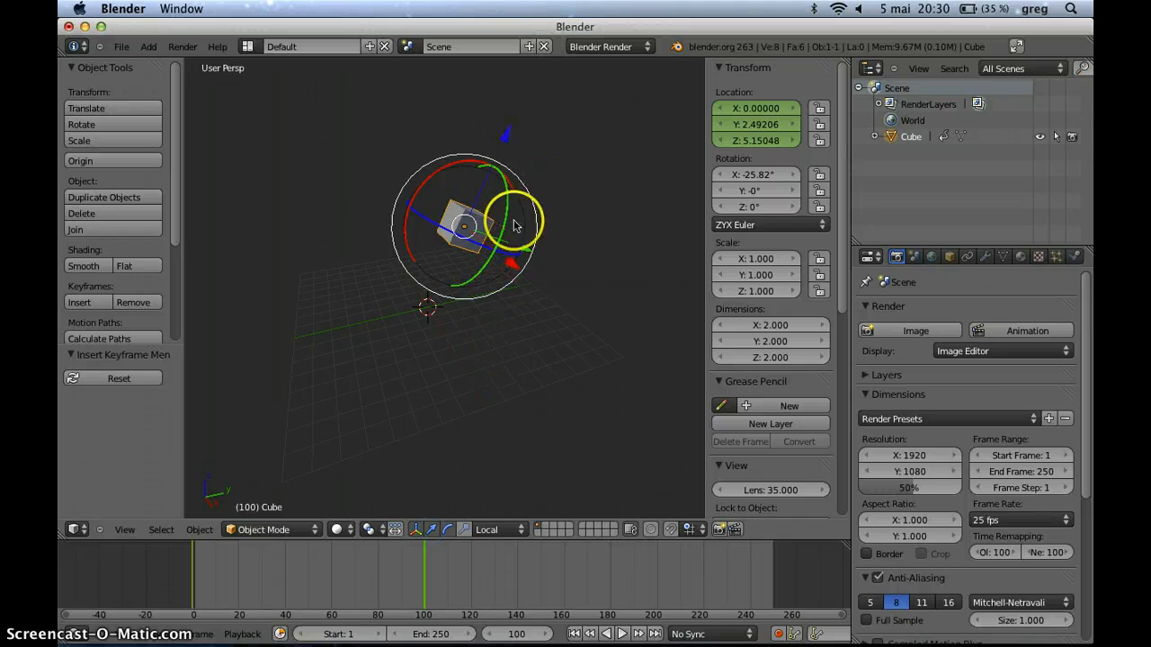
pyautogui.keyDown('shift'); pyautogui.click(467, 530); pyautogui.keyUp('shift')
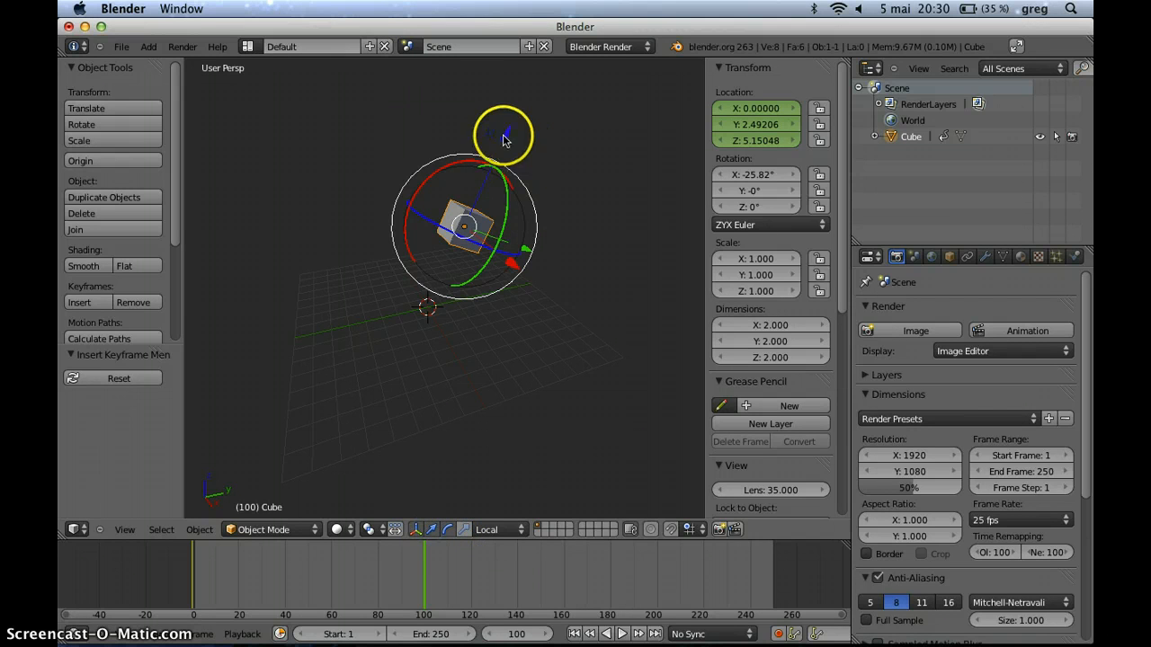
pyautogui.moveTo(507, 140); pyautogui.dragTo(477, 279)
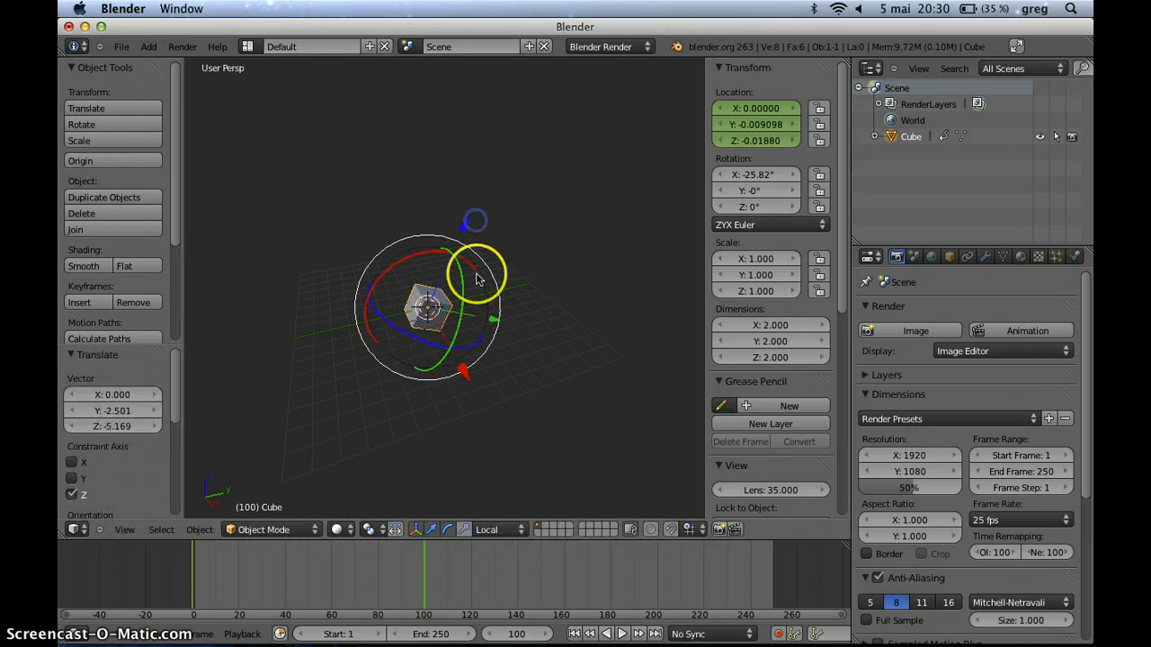
# Insert a Location keyframe for the cube at frame 100 and go back to frame 0.
pyautogui.press('i')
pyautogui.click(477, 277)
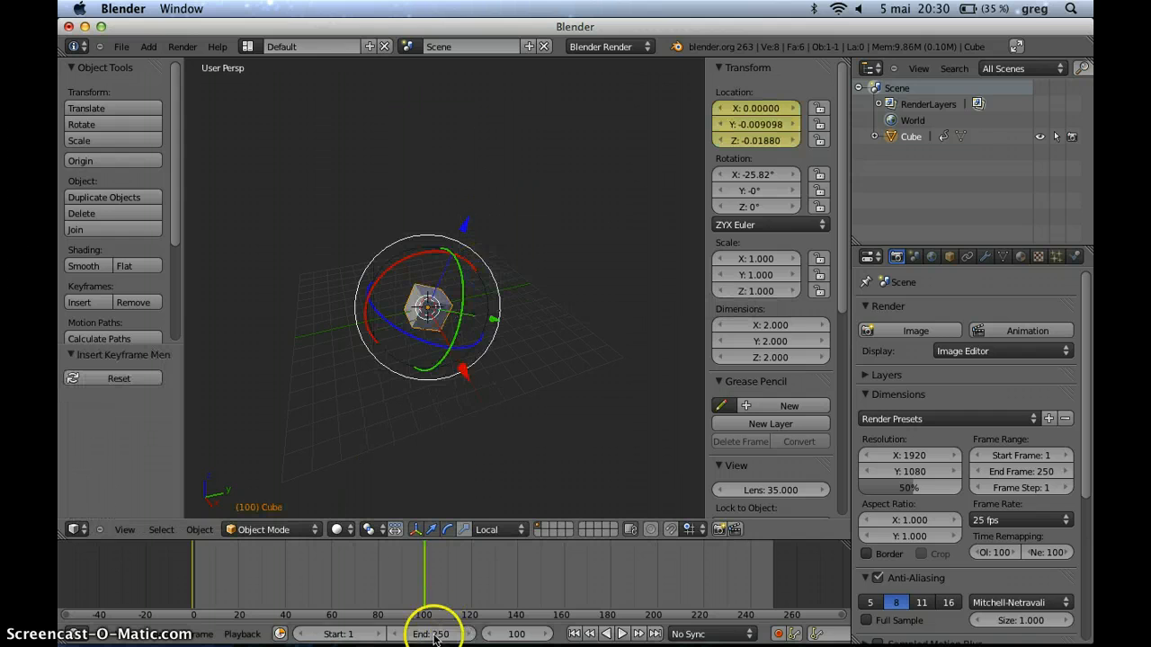
pyautogui.moveTo(414, 574); pyautogui.dragTo(143, 577)
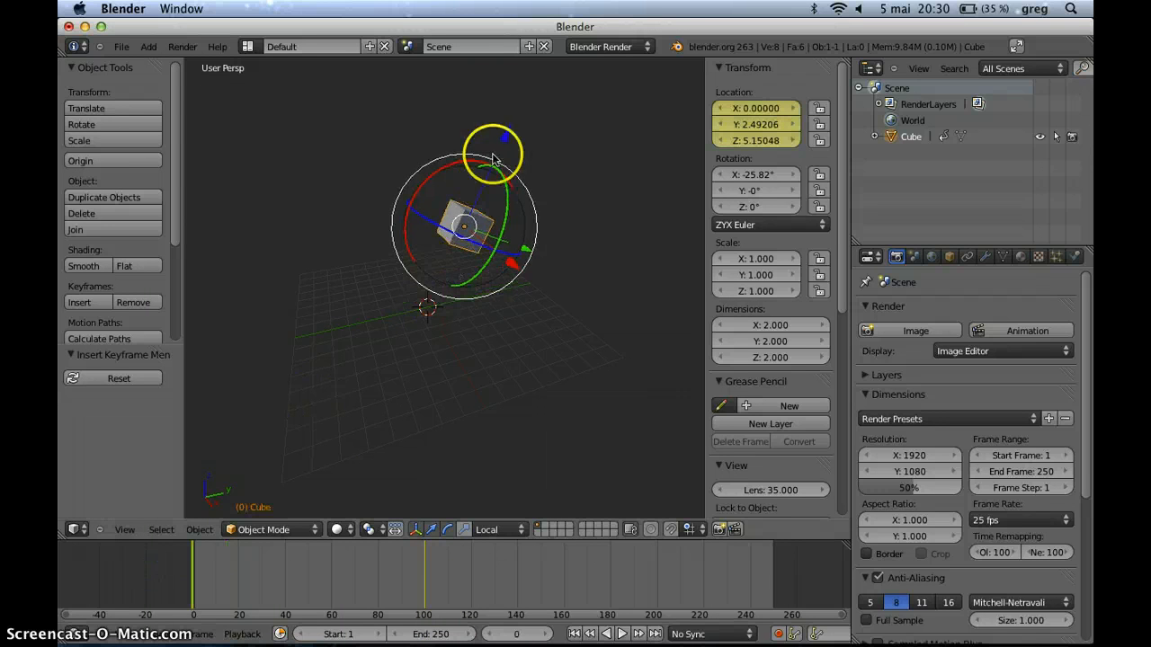
# Insert a Rotation keyframe and a LocRot keyframe for the cube at frame 0.
pyautogui.press('i')
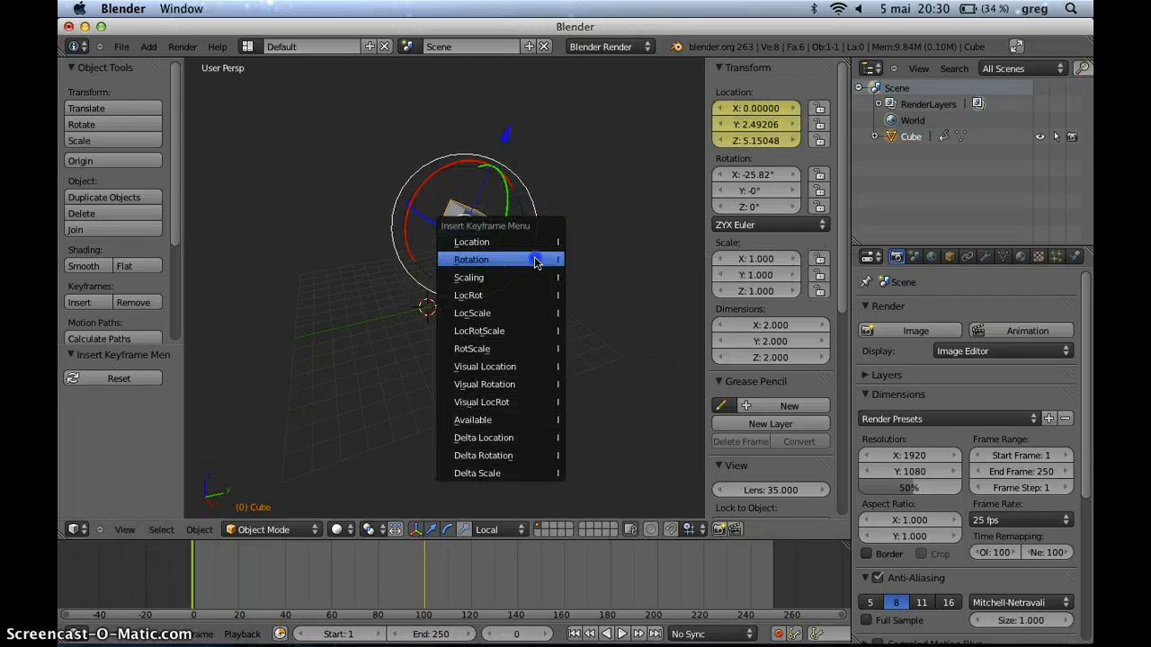
pyautogui.click(535, 260)
pyautogui.press('i')
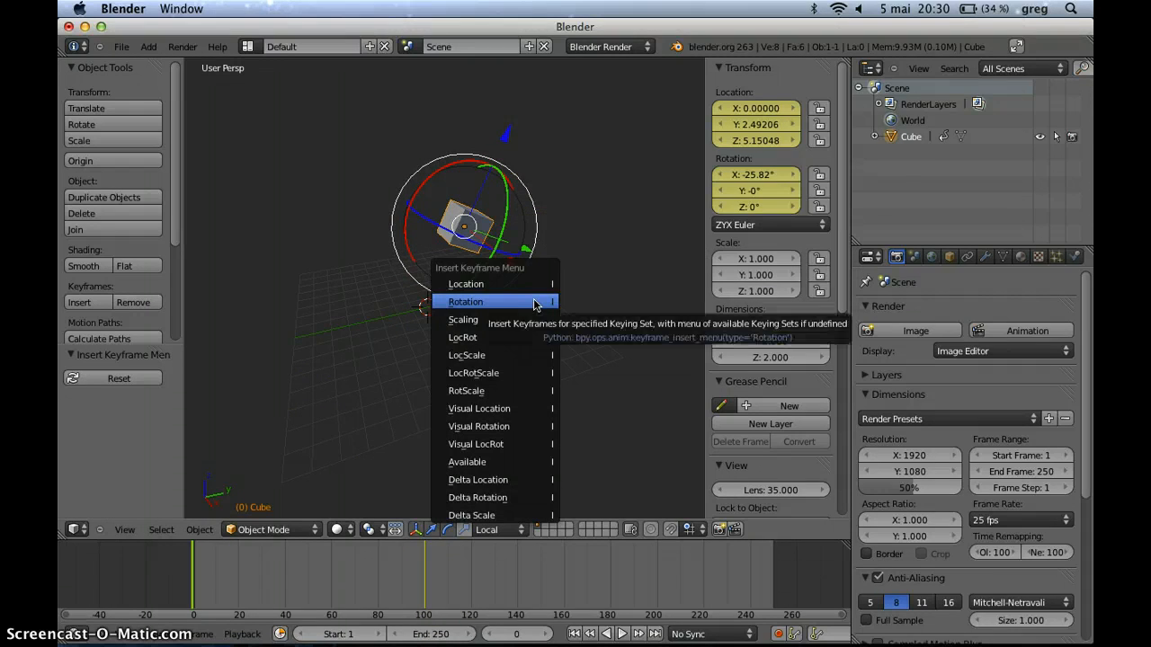
pyautogui.click(464, 337)
# At frame 100, rotate the cube around its local Z axis to about -660° and keyframe its rotation.
pyautogui.moveTo(354, 545); pyautogui.dragTo(423, 575)
pyautogui.moveTo(424, 347); pyautogui.dragTo(474, 331)
pyautogui.press('i')
pyautogui.click(474, 332)
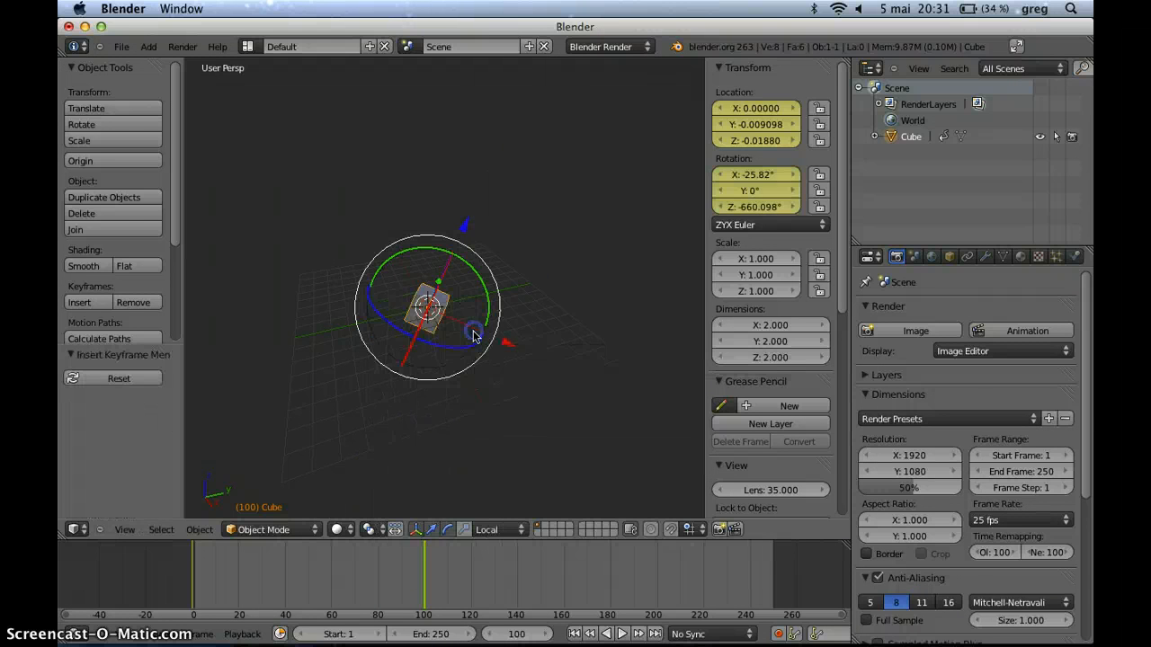
# Scrub the animation back to frame 48 and inspect the cube's motion and rotation up close.
pyautogui.moveTo(437, 570); pyautogui.dragTo(304, 581)
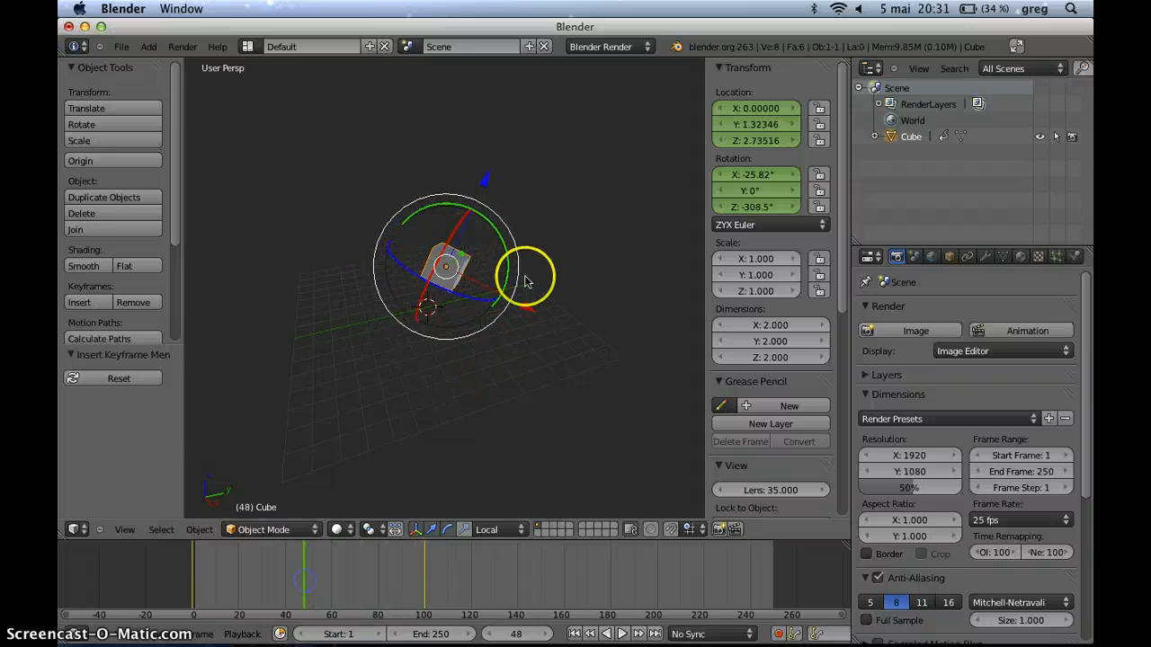
pyautogui.moveTo(506, 295); pyautogui.dragTo(517, 289, button='middle')
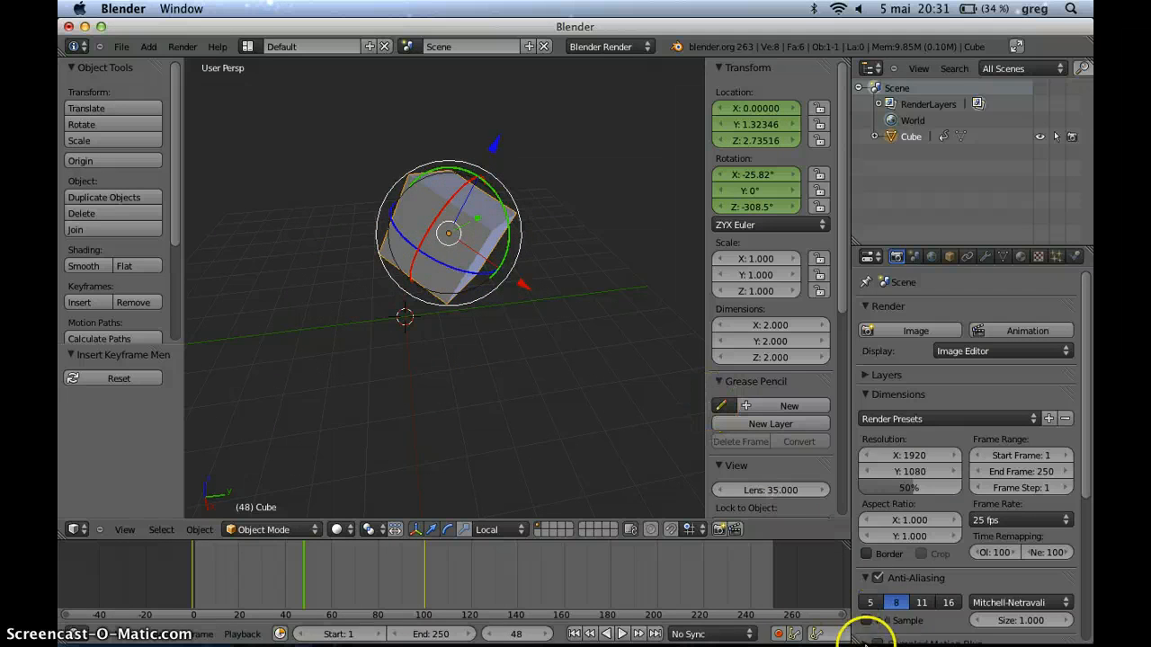
pyautogui.moveTo(848, 611)
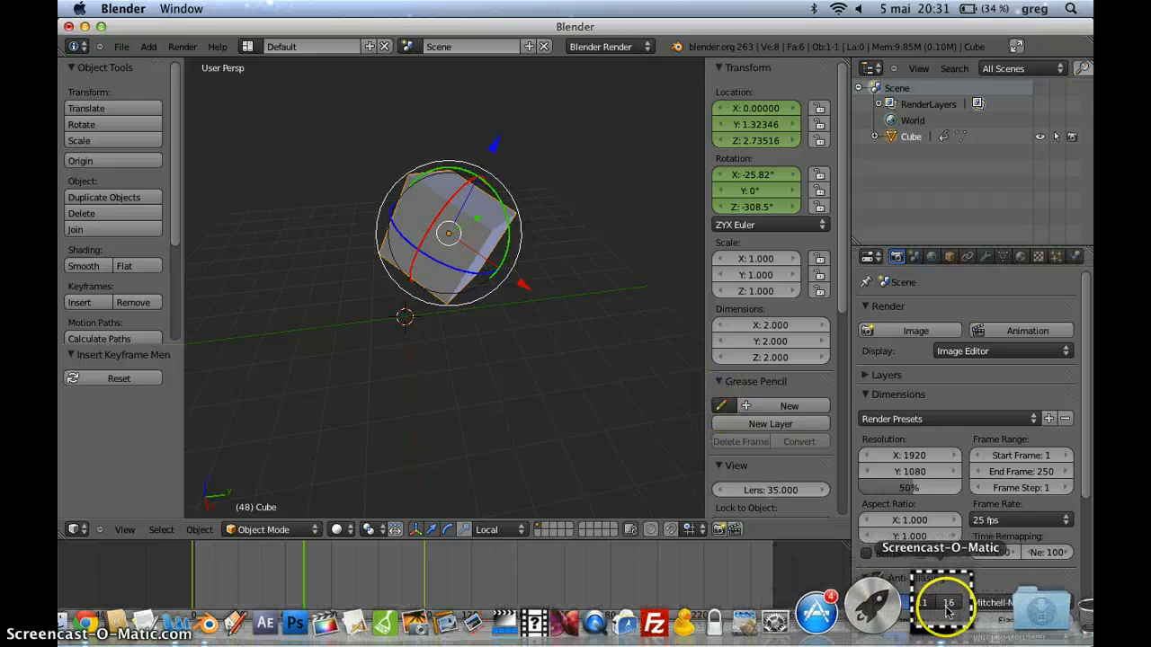
pyautogui.rightClick(948, 612)
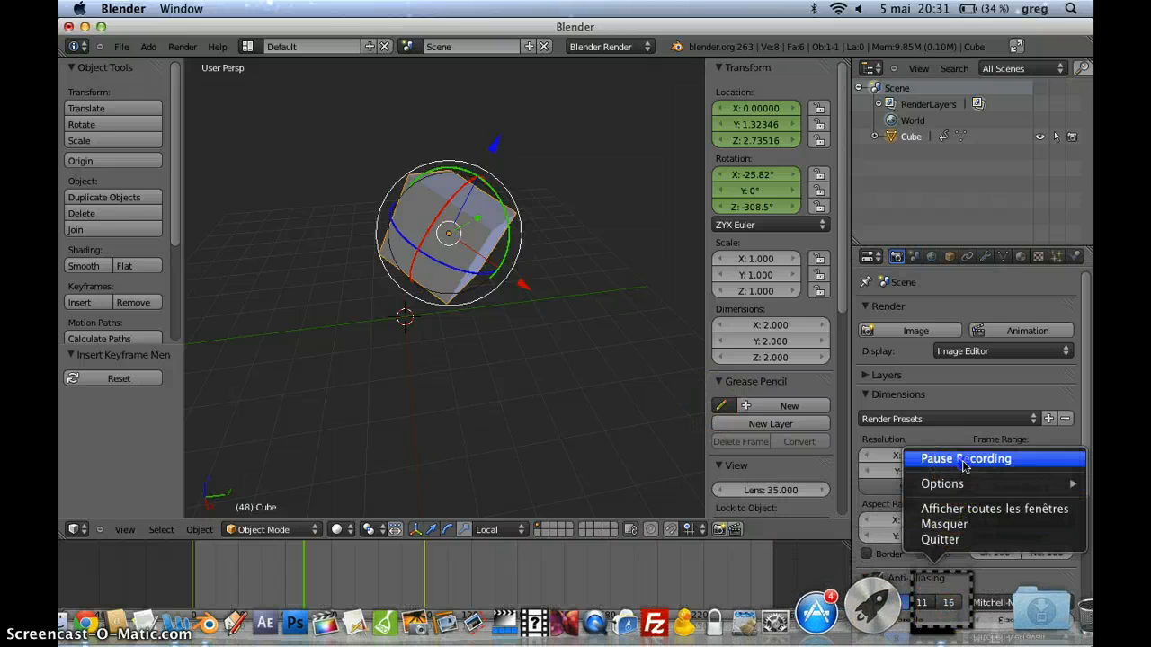